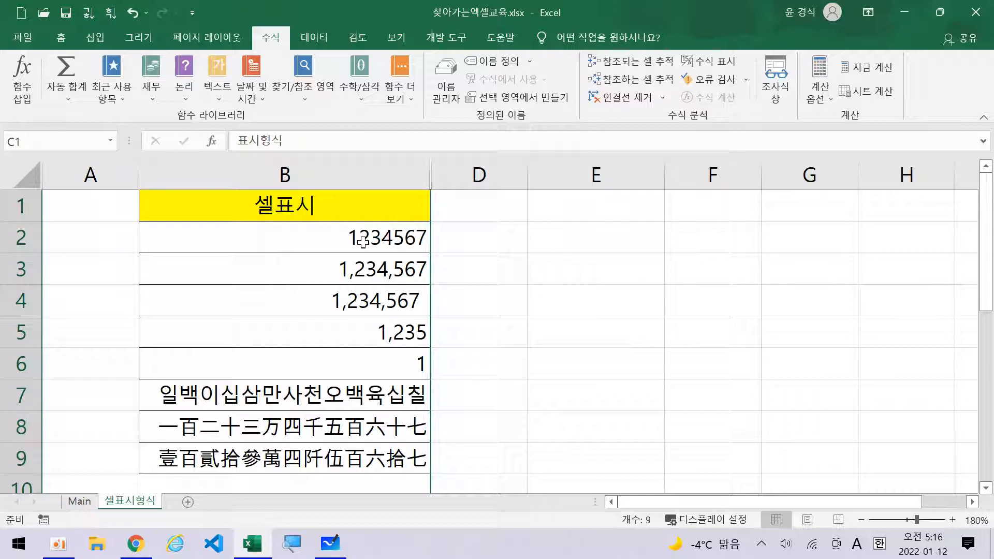
mouse_move(369, 240)
mouse_down()
mouse_move(336, 444)
mouse_move(383, 301)
mouse_move(361, 232)
mouse_up()
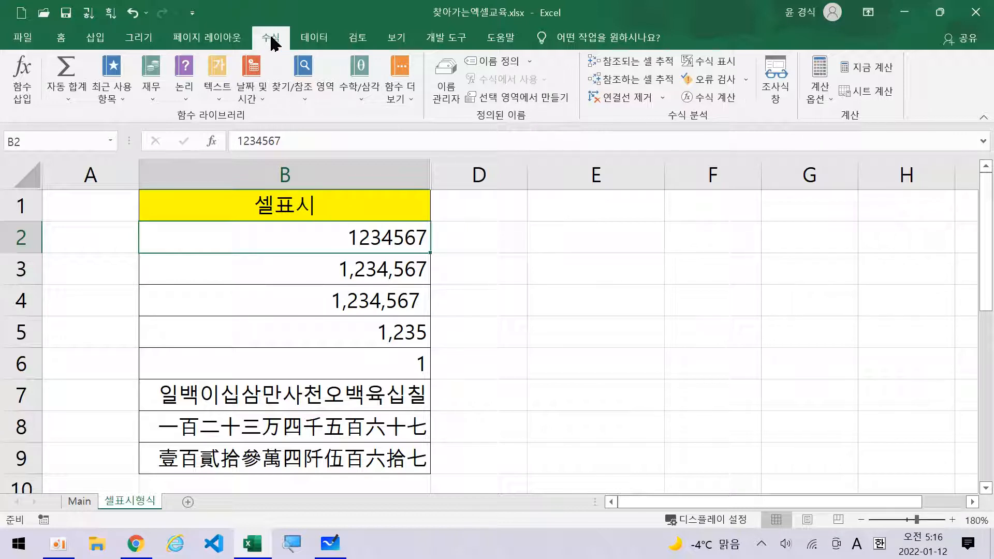
click(719, 63)
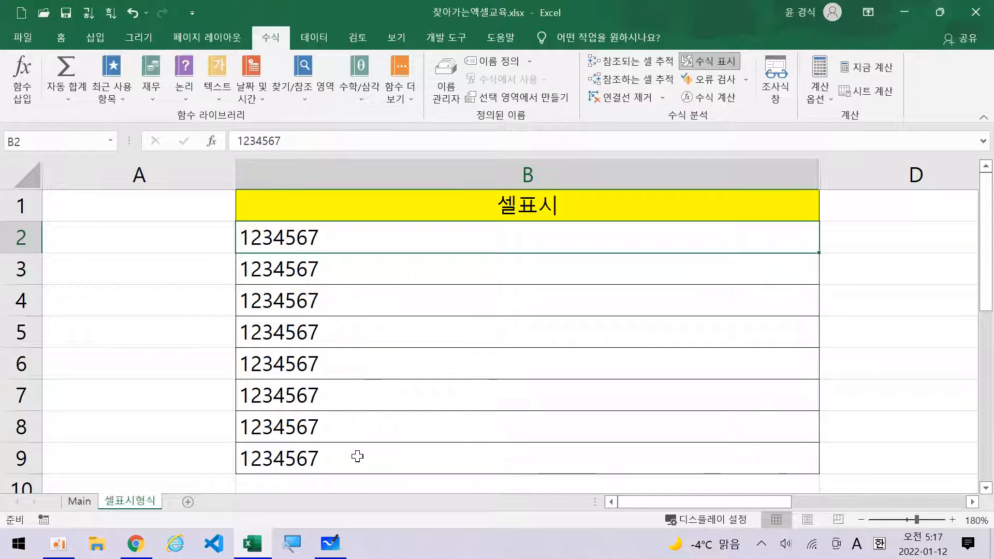
click(699, 68)
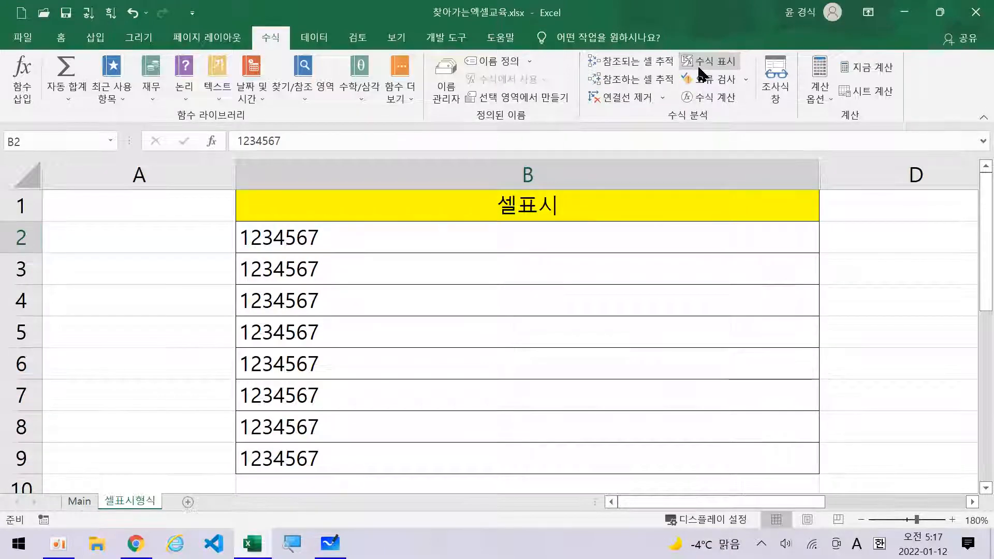
click(698, 67)
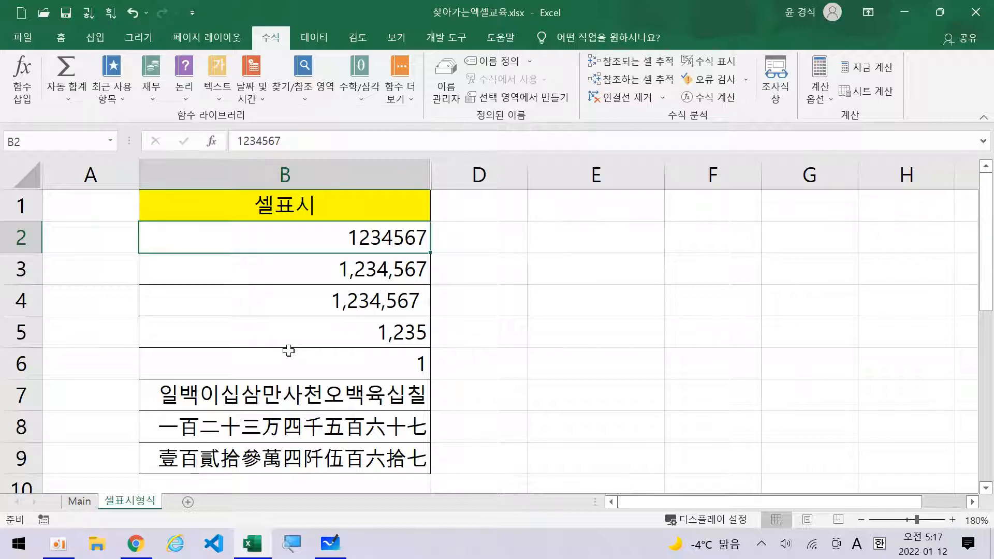
drag(468, 170, 419, 168)
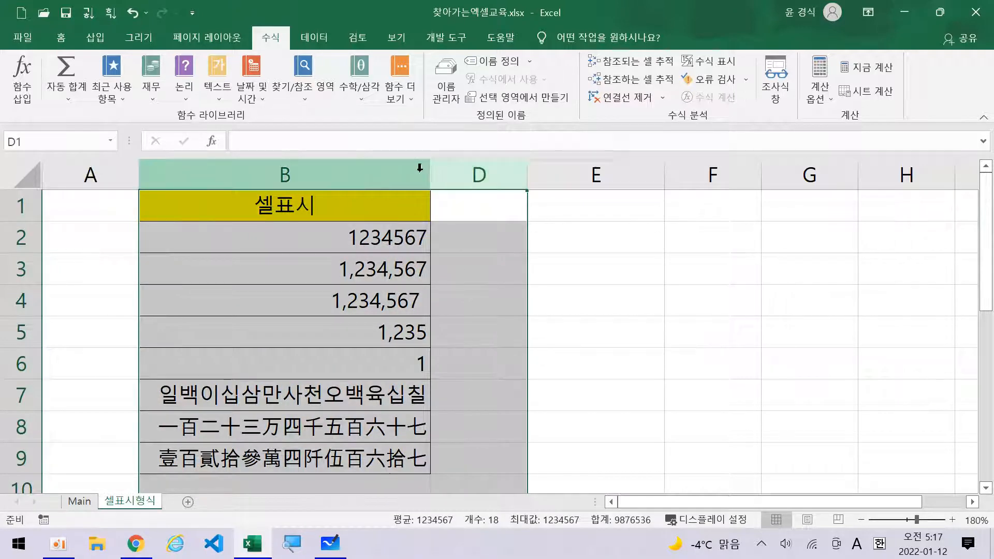
Unhide column C (표시형식) between columns B and D, then select B2.
right_click(420, 167)
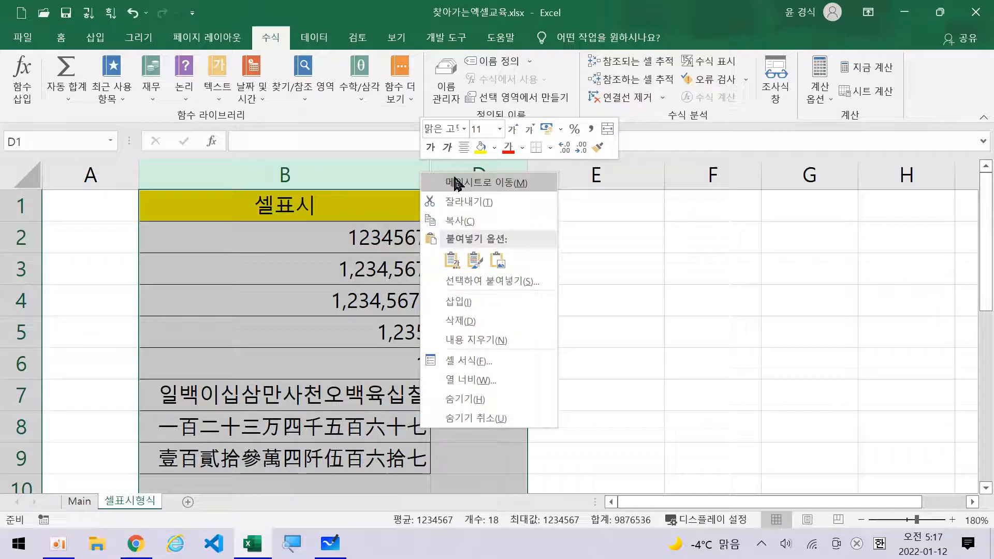
click(502, 416)
click(485, 247)
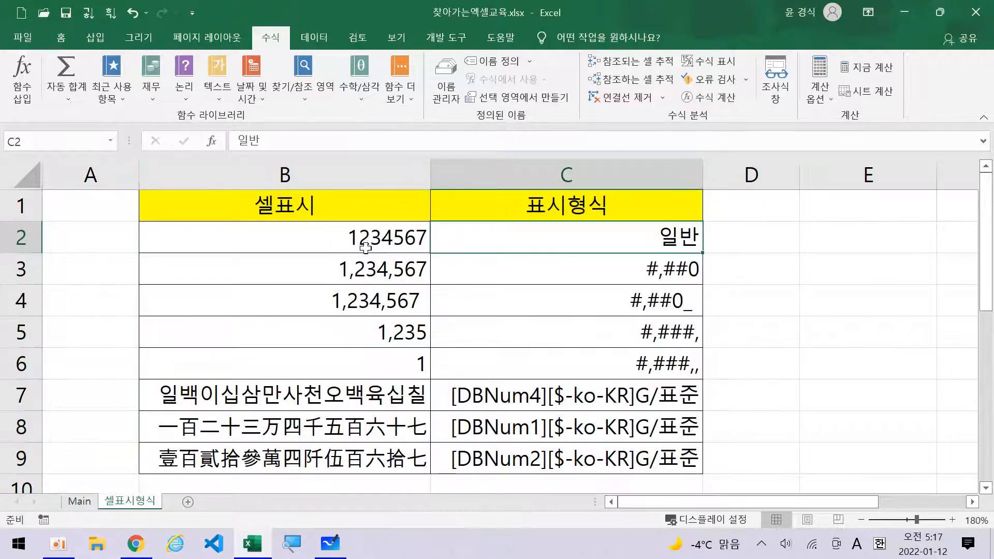
click(367, 247)
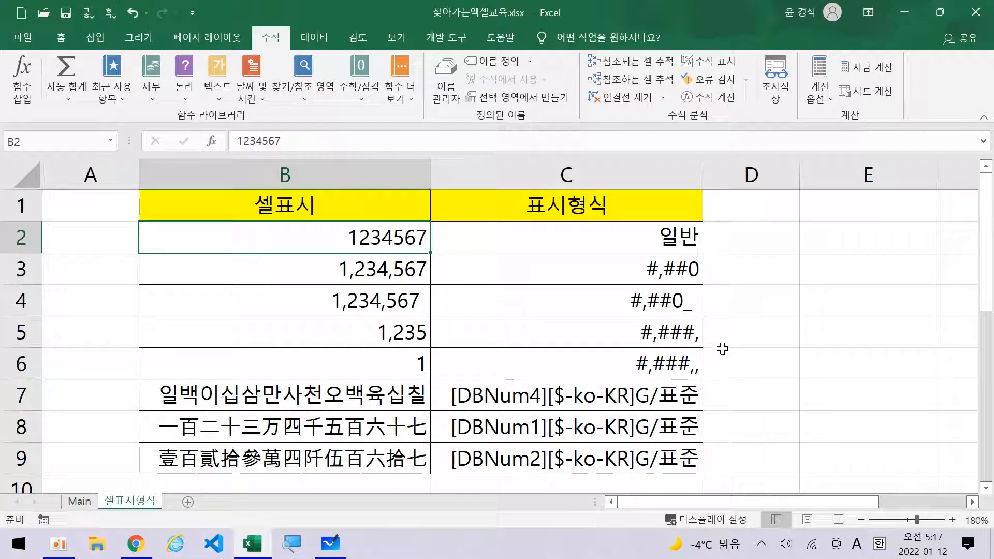
right_click(337, 236)
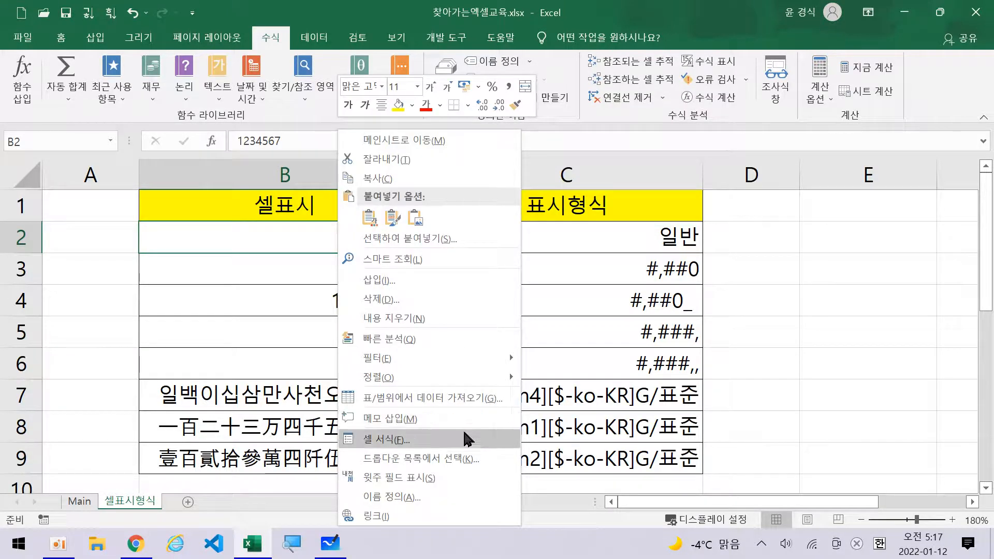
click(460, 445)
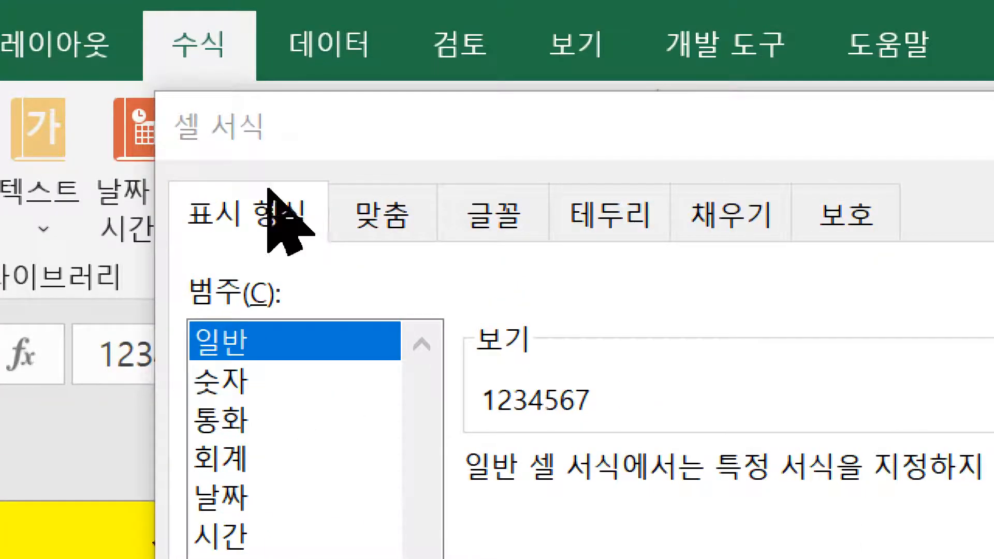
click(365, 225)
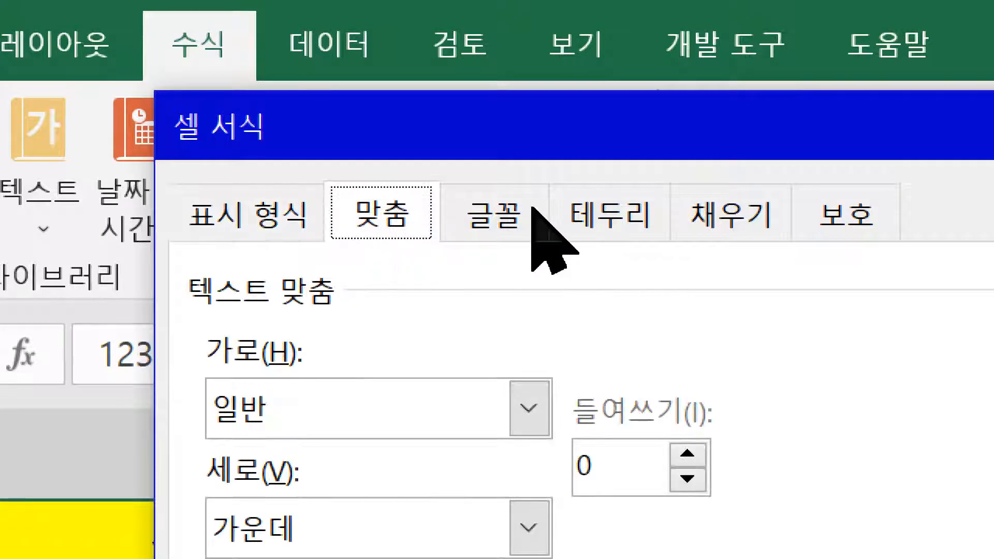
click(520, 225)
click(662, 218)
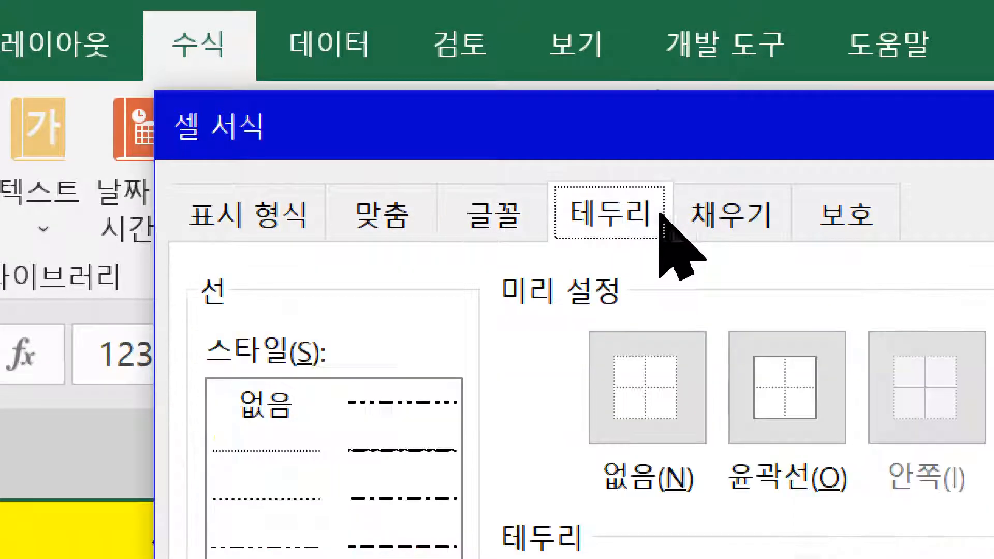
click(728, 222)
click(861, 226)
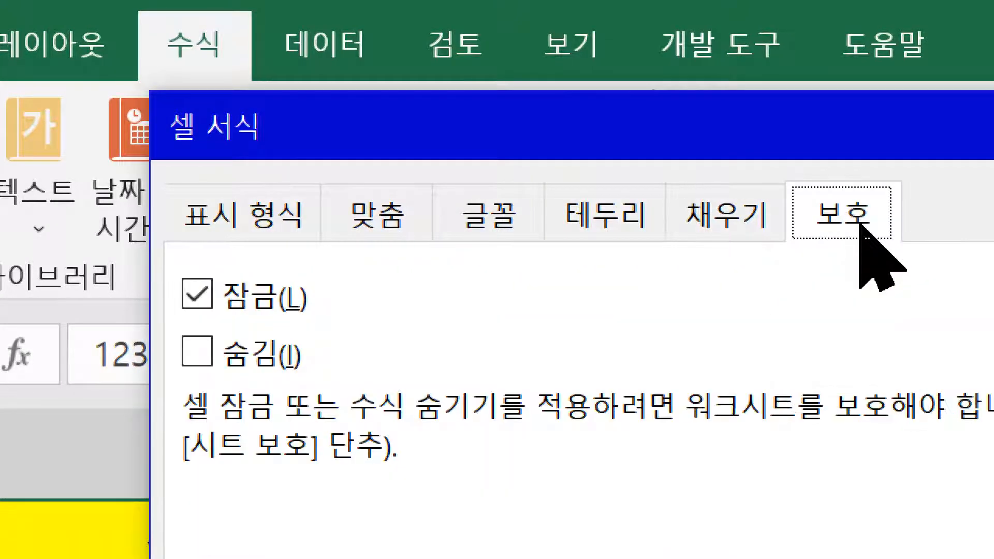
click(270, 210)
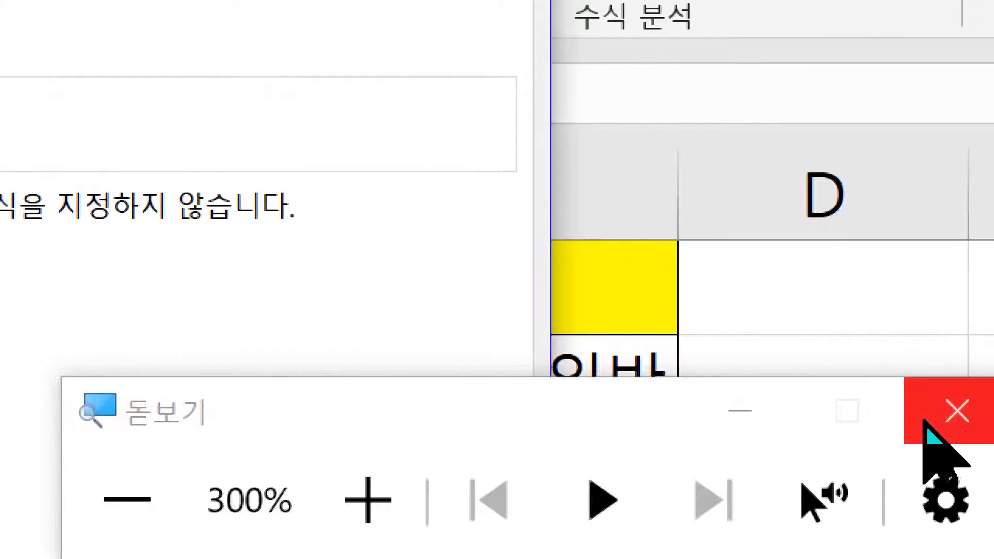
click(954, 410)
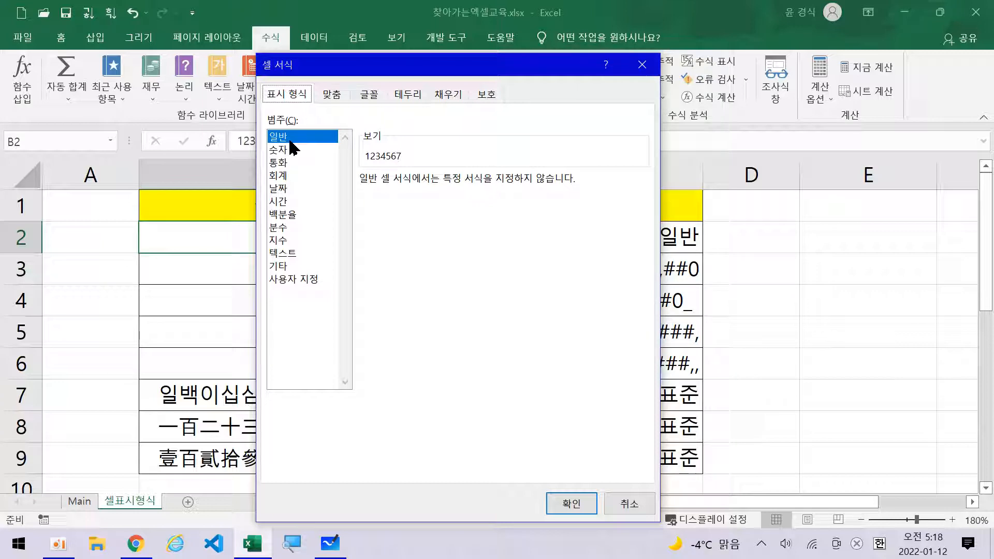
click(643, 65)
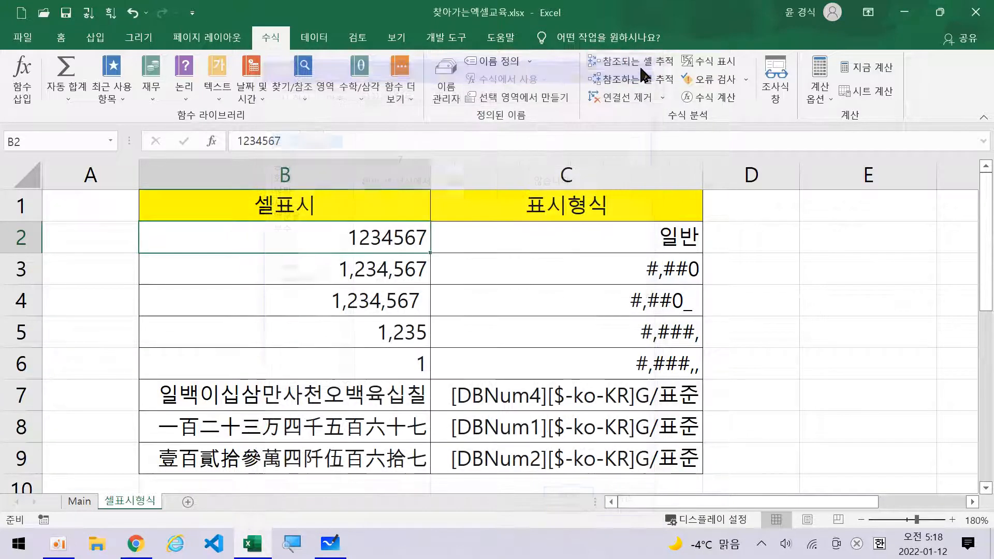
click(622, 234)
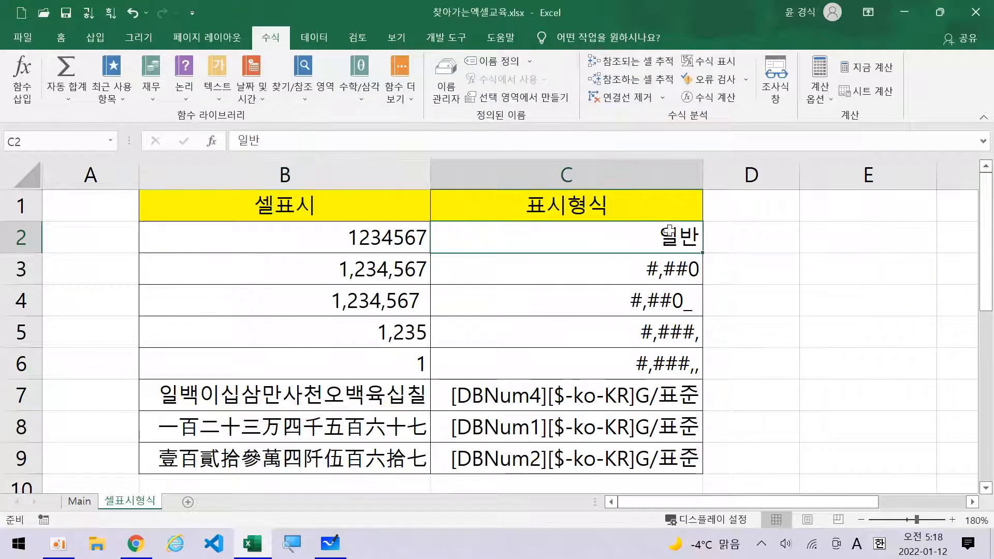
click(393, 237)
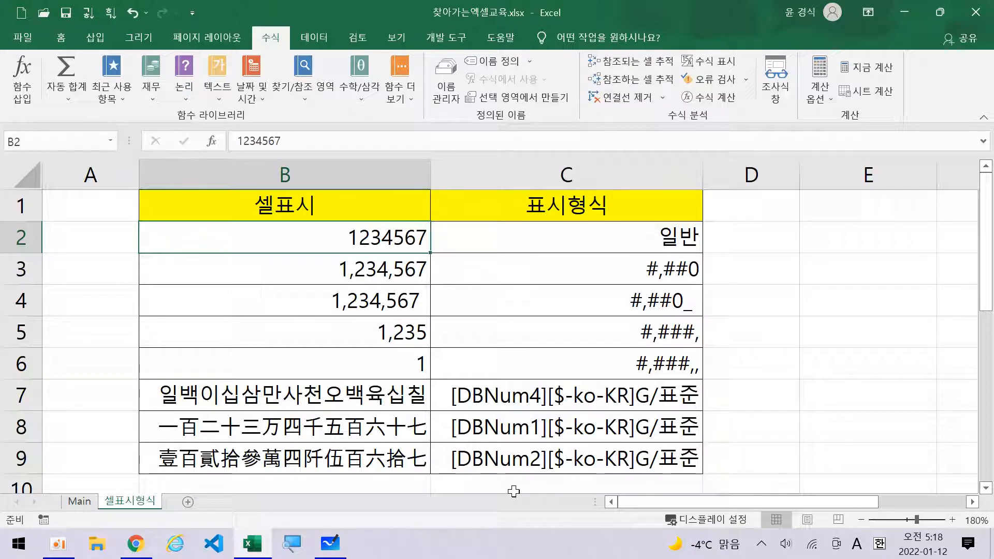
click(358, 273)
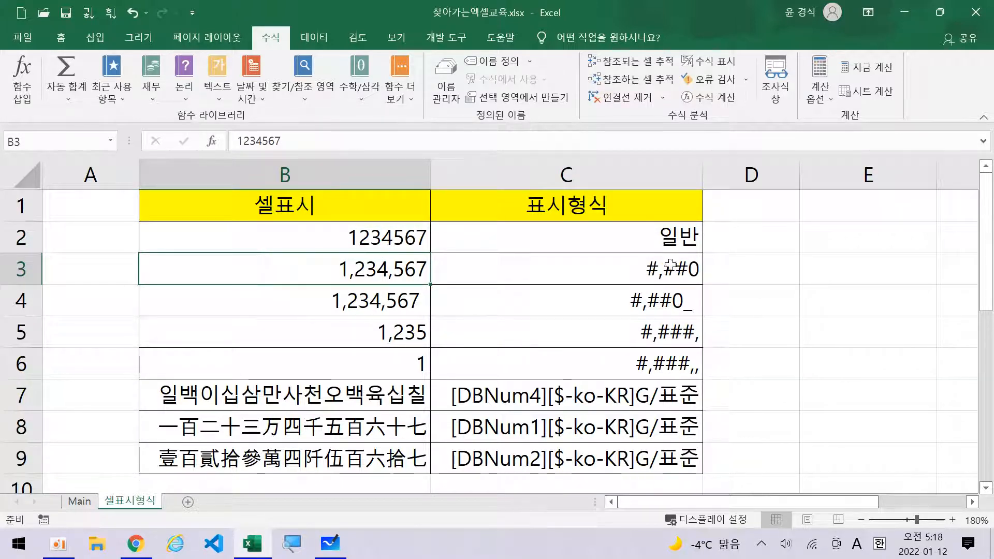
right_click(333, 269)
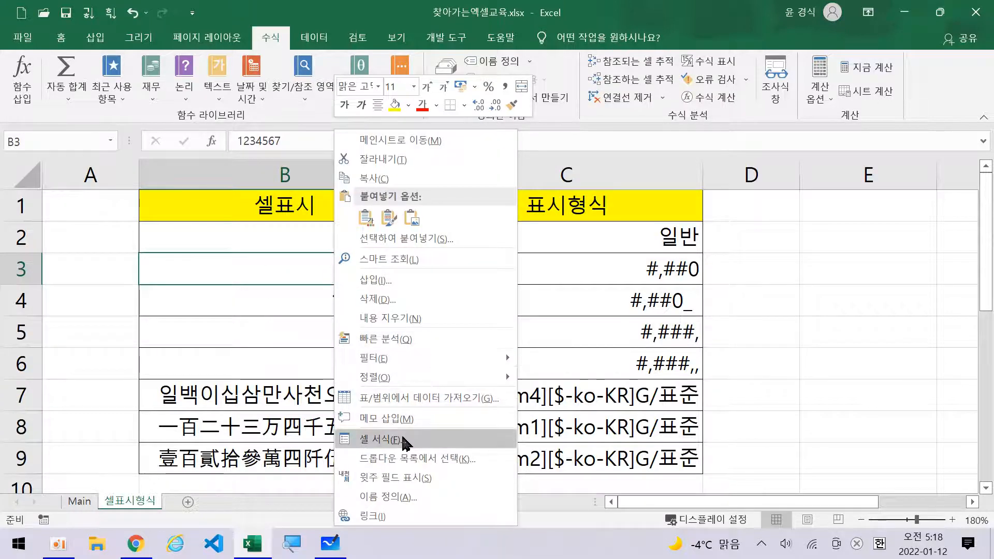
click(244, 274)
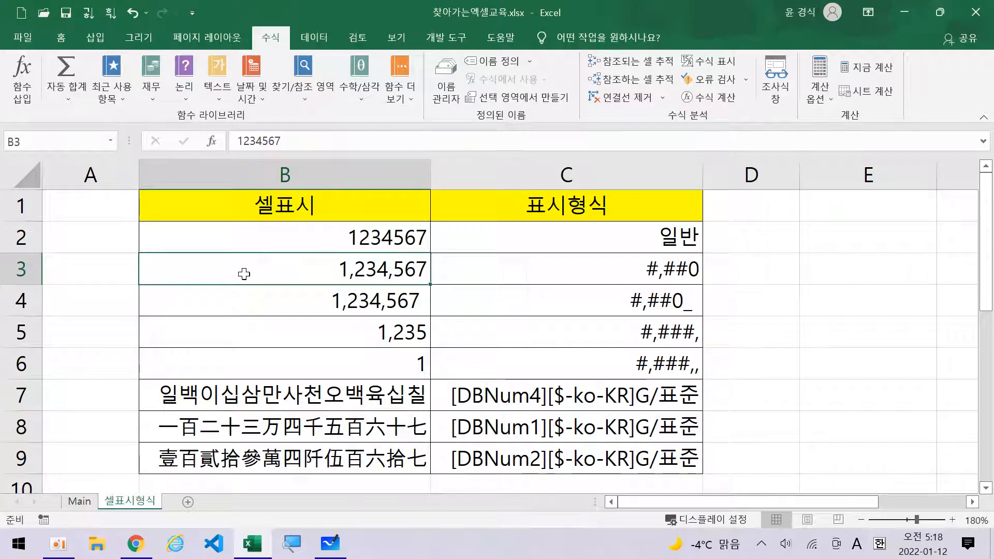
key(ctrl+1)
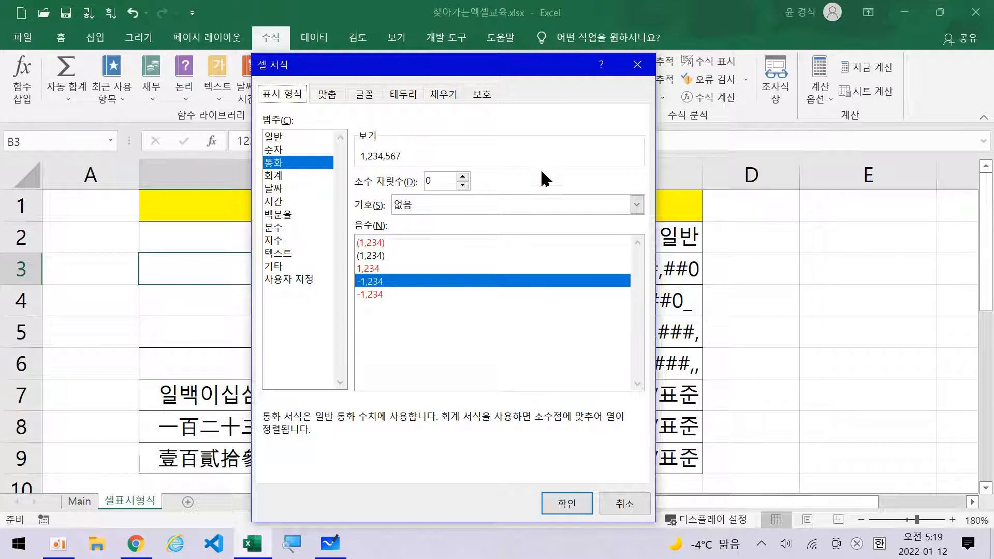
click(626, 502)
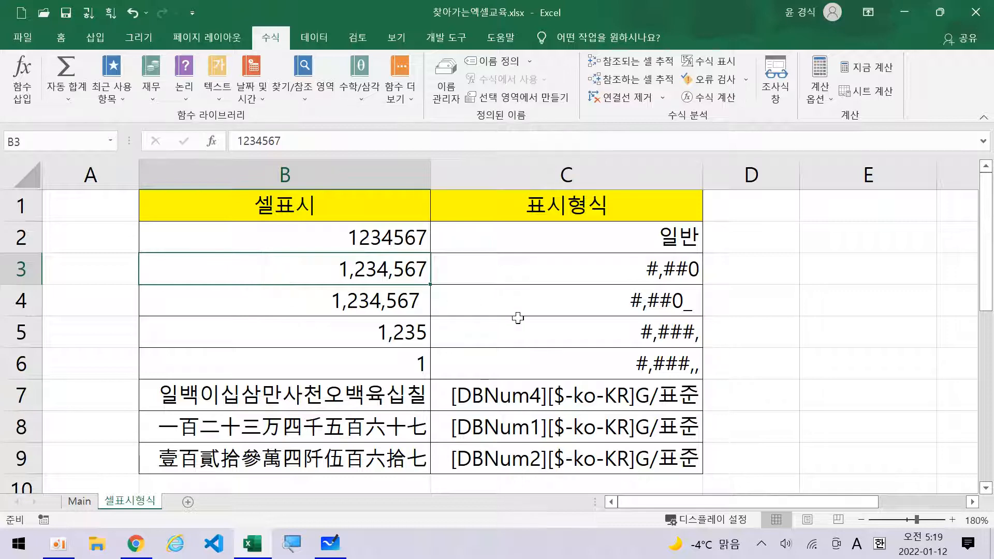
key(ctrl+1)
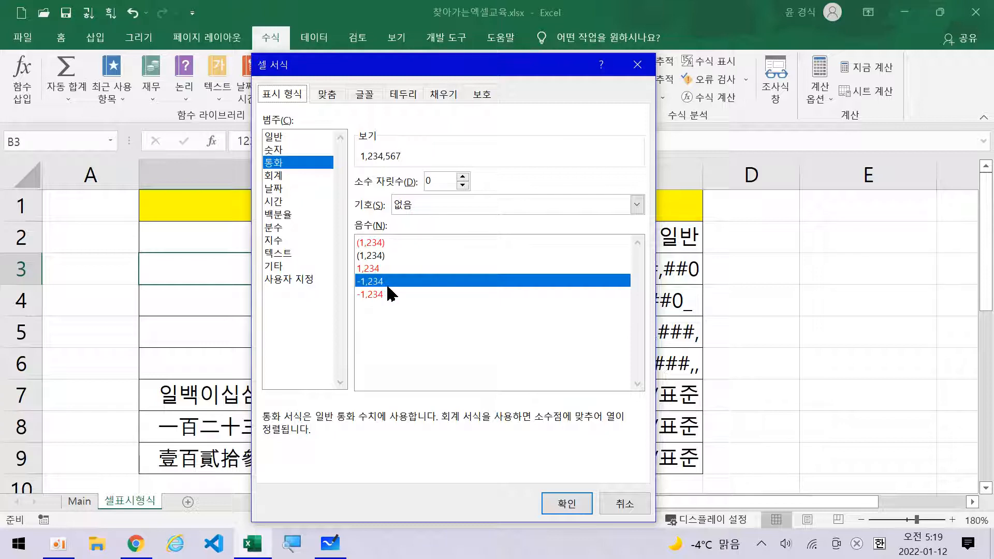
click(304, 280)
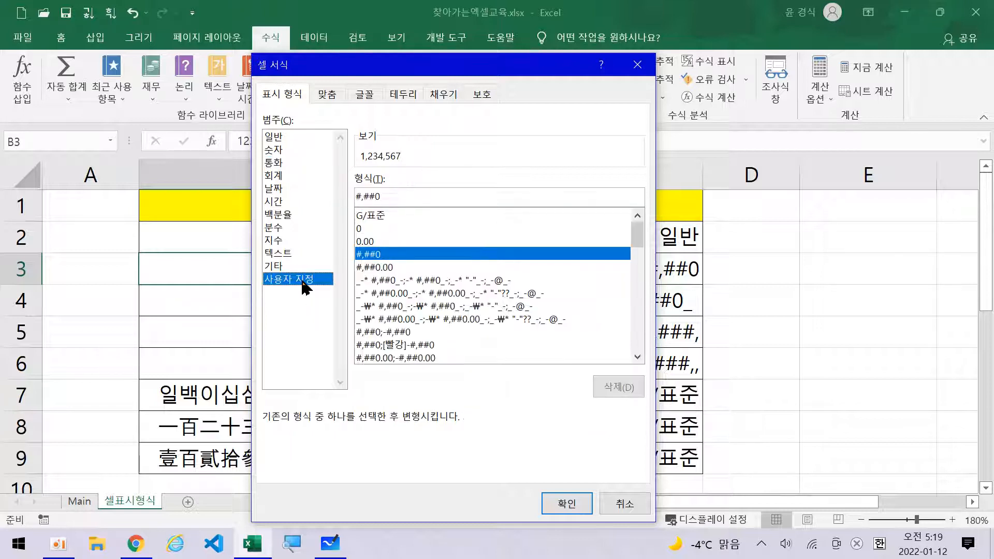
click(424, 192)
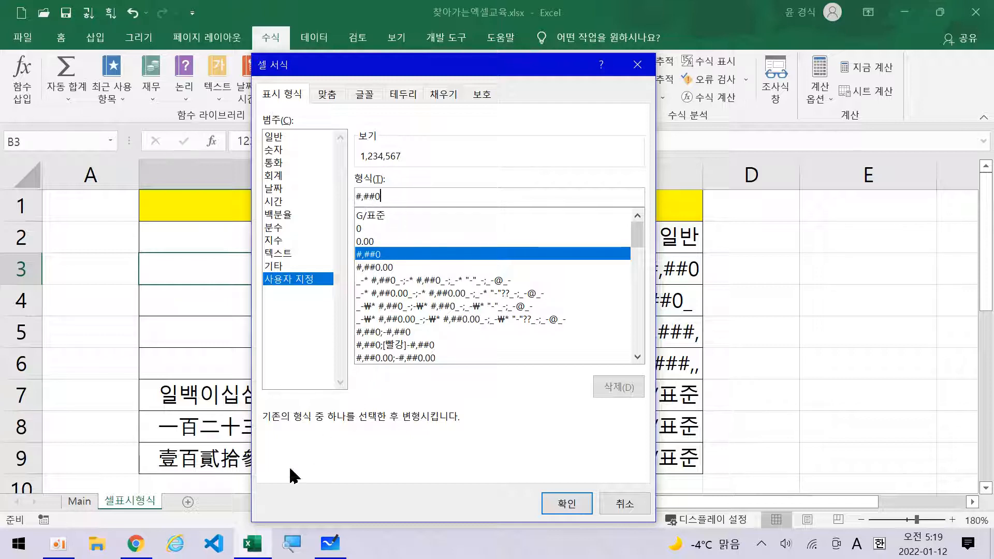
click(289, 544)
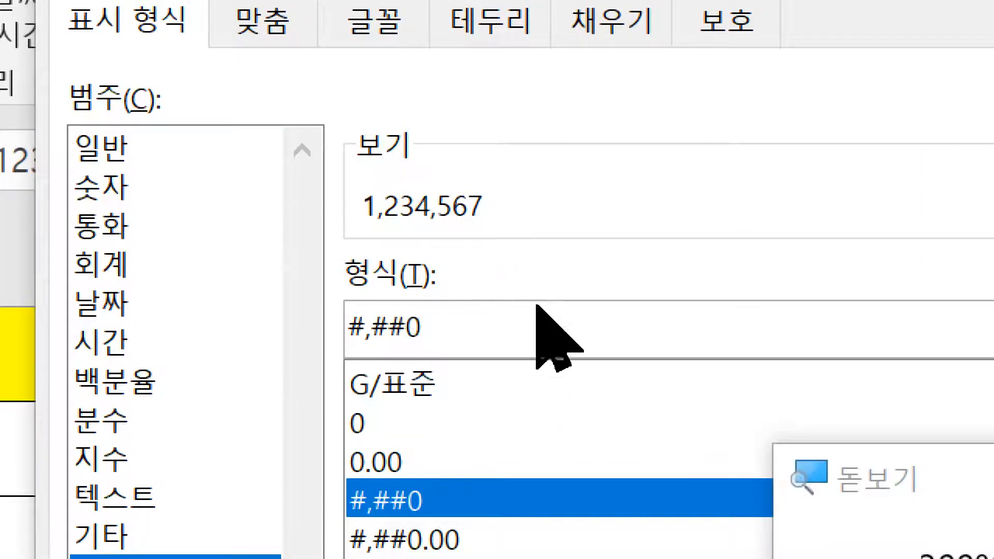
click(477, 337)
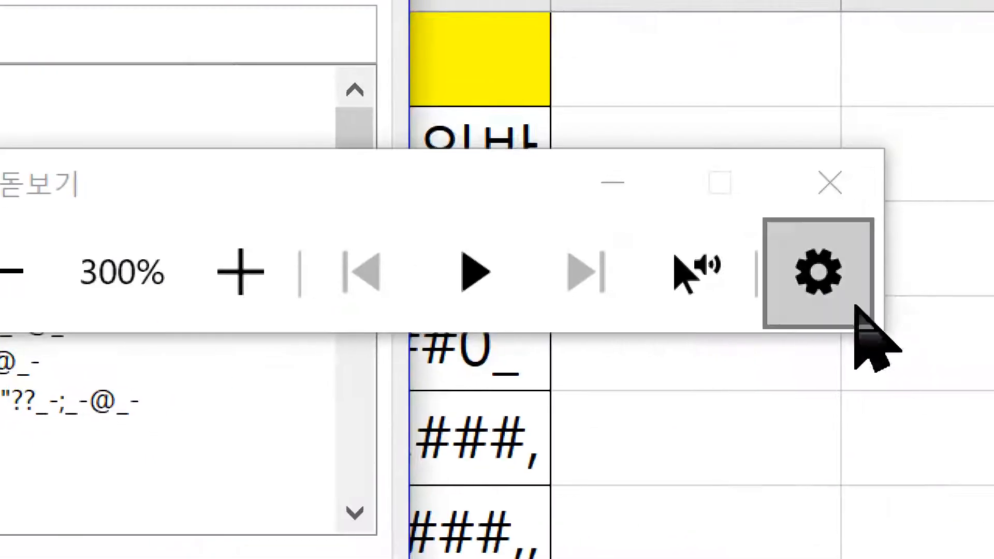
click(837, 186)
click(627, 503)
click(559, 284)
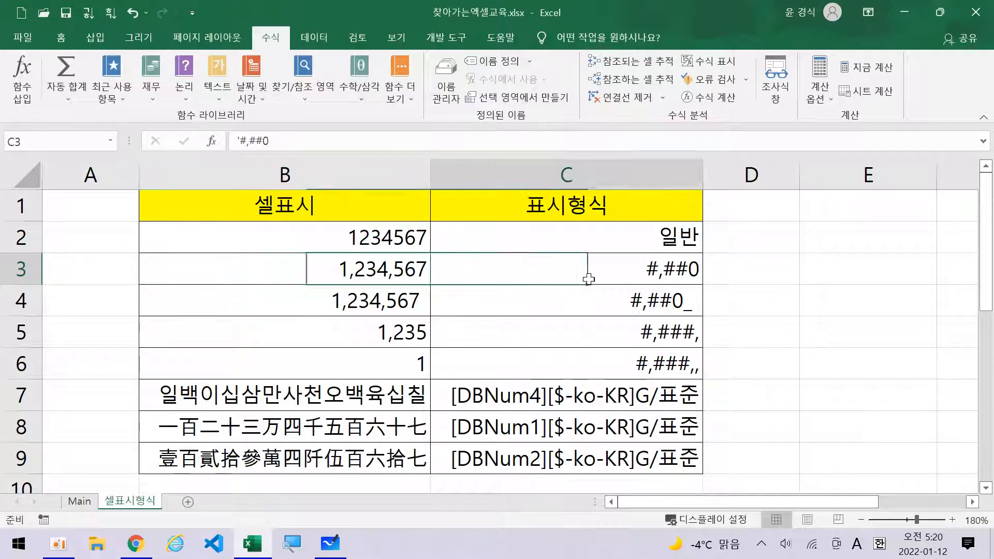
click(388, 274)
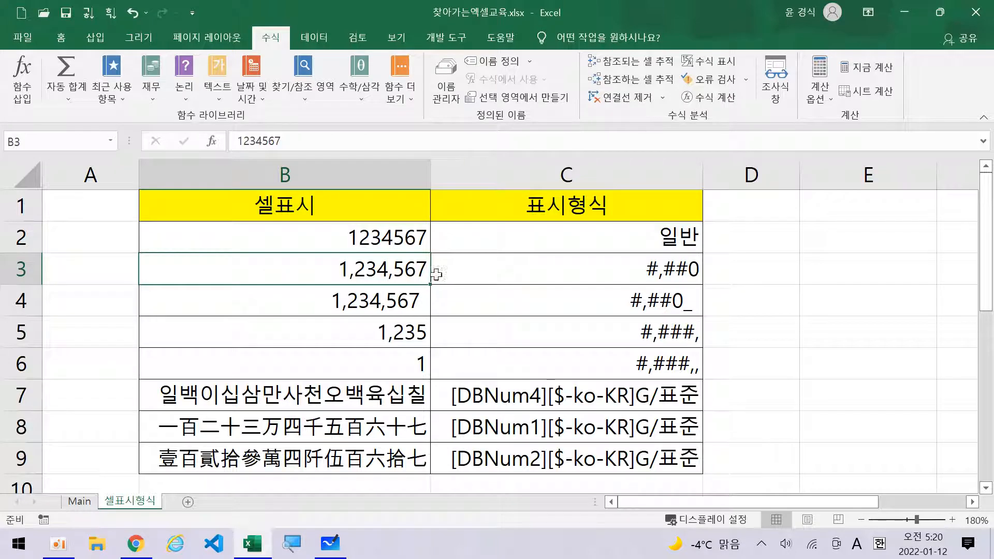
click(427, 304)
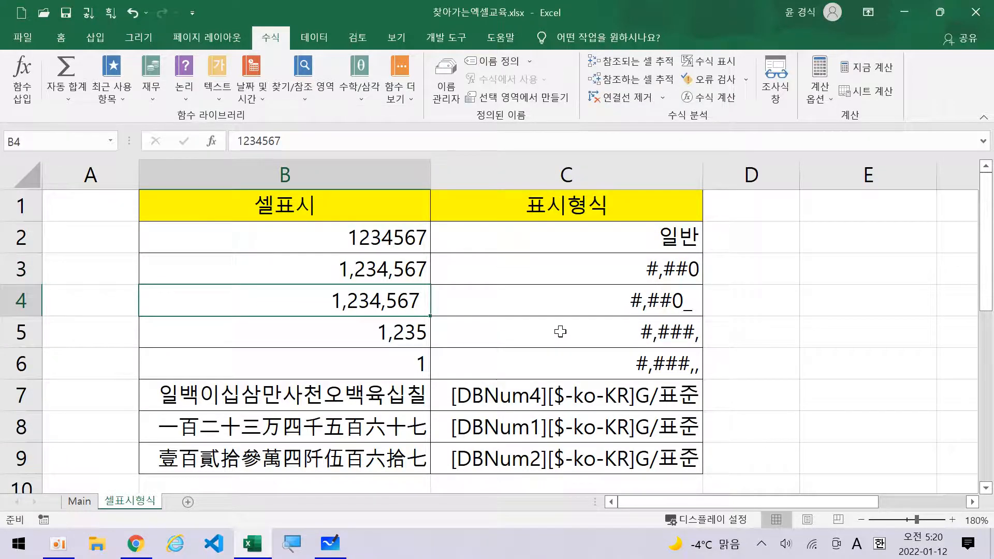
key(ctrl+1)
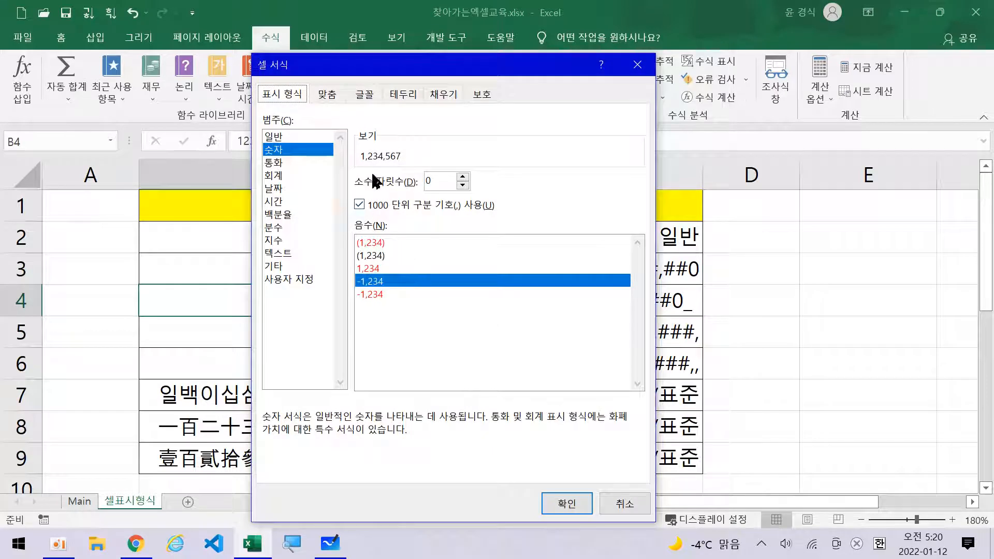
click(301, 280)
click(432, 196)
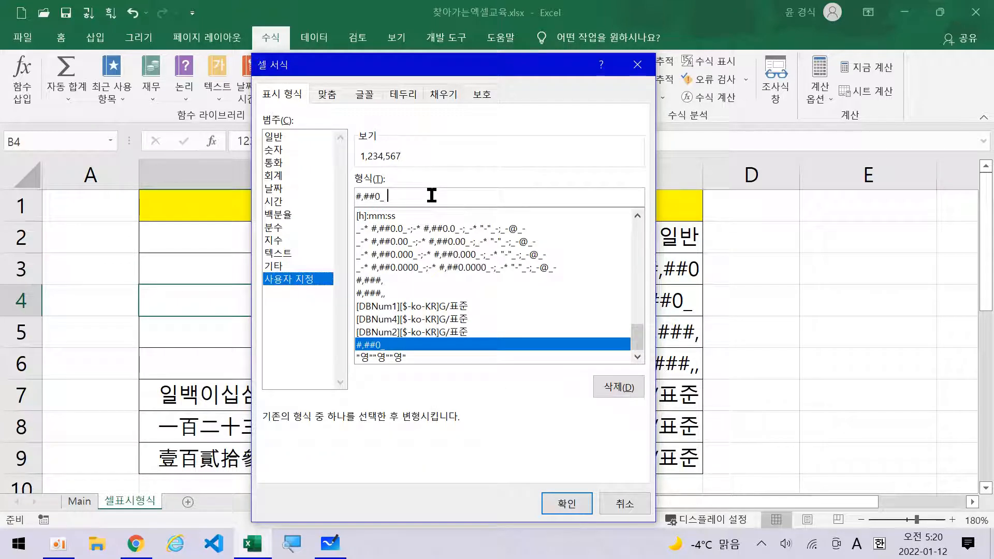
click(292, 545)
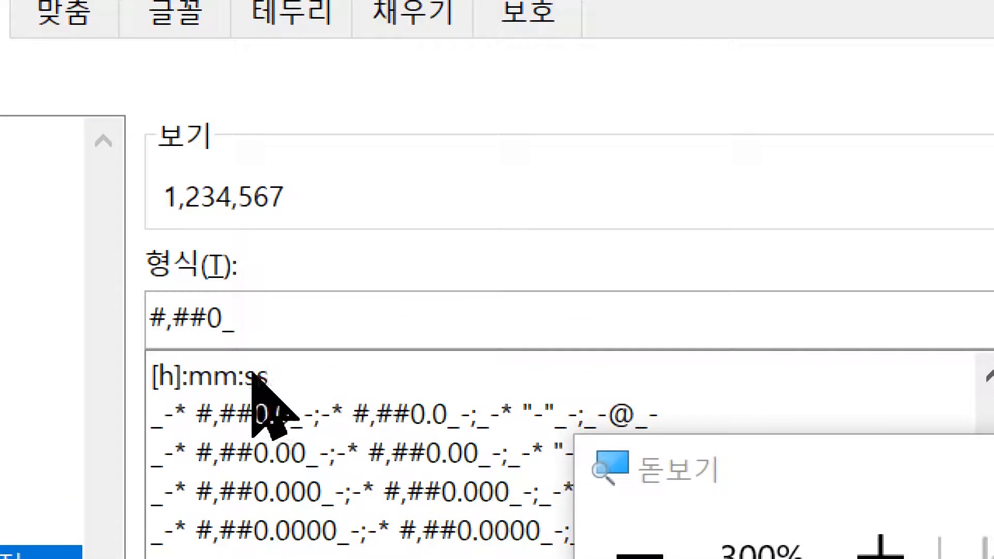
click(281, 326)
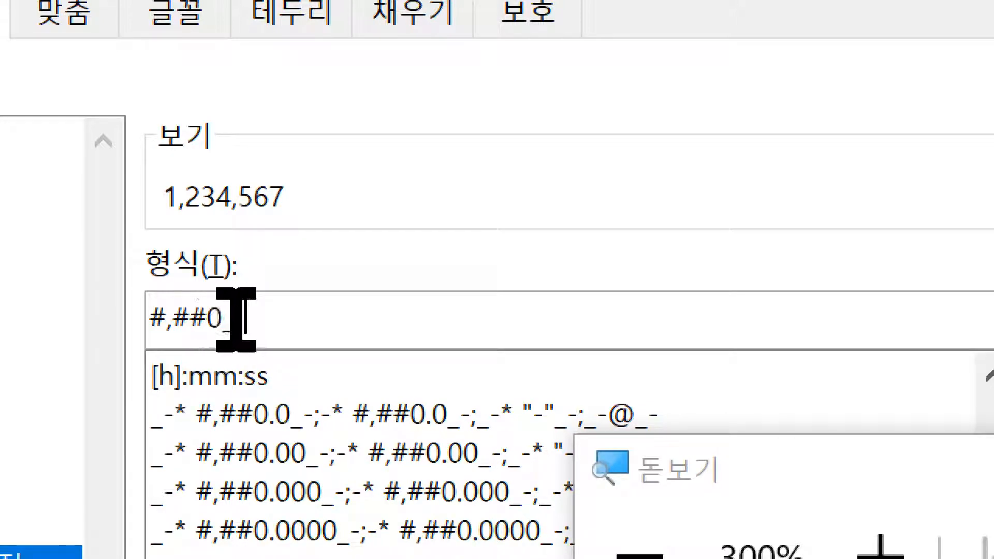
mouse_move(257, 319)
mouse_down()
mouse_move(225, 319)
mouse_move(247, 319)
mouse_up()
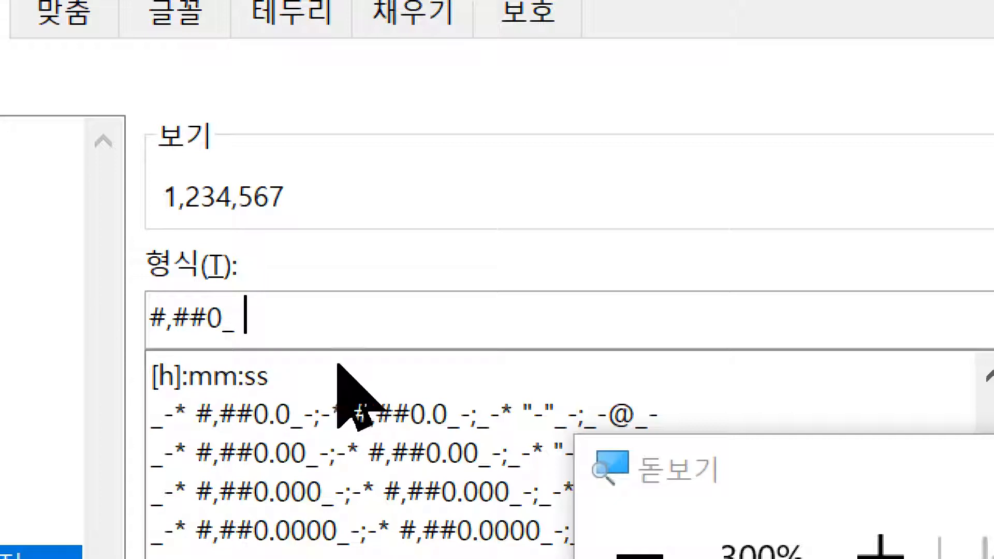
drag(259, 321, 233, 321)
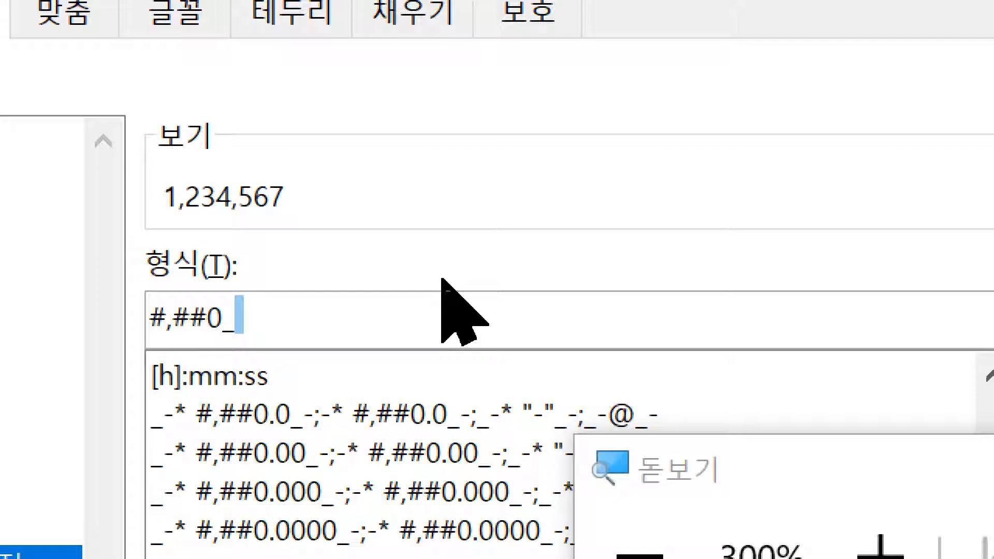
click(285, 331)
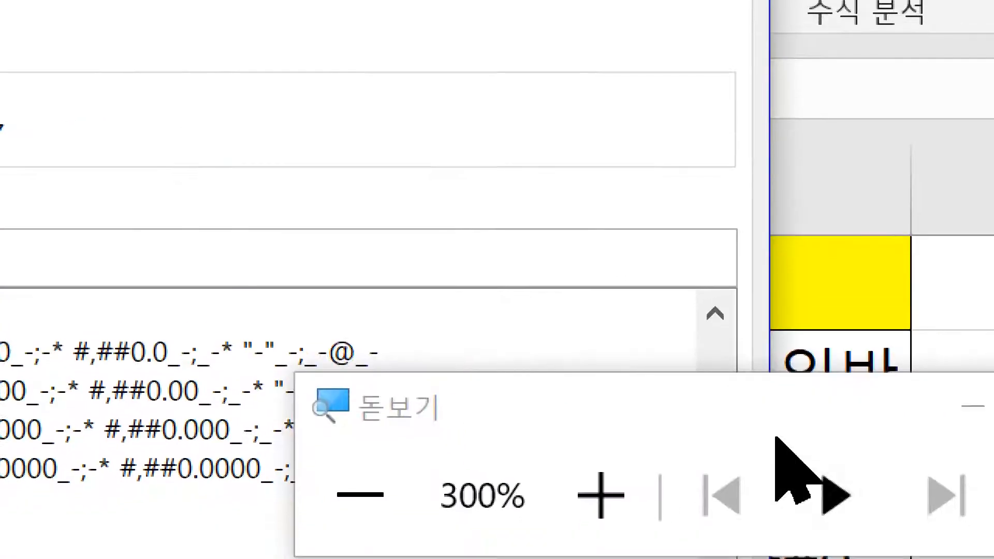
click(927, 402)
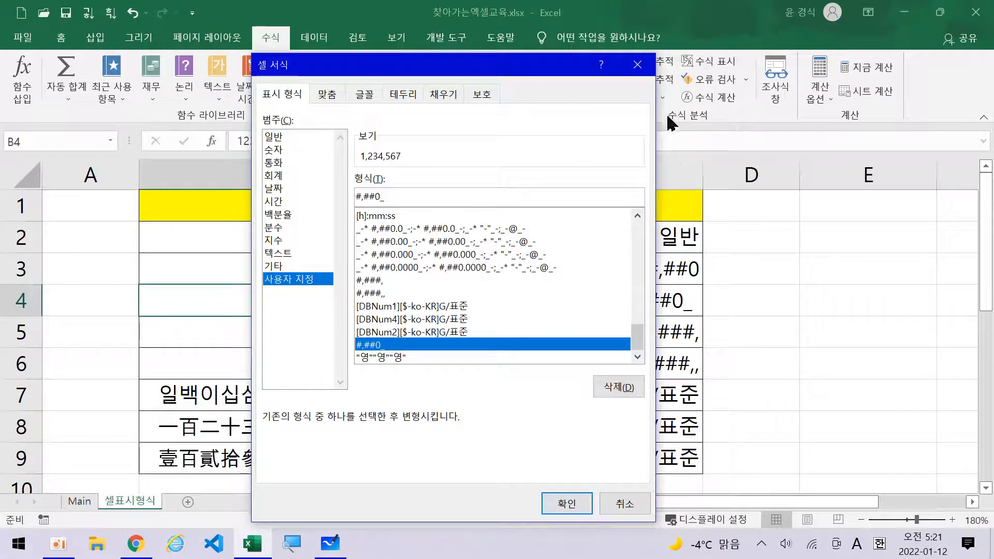
click(645, 72)
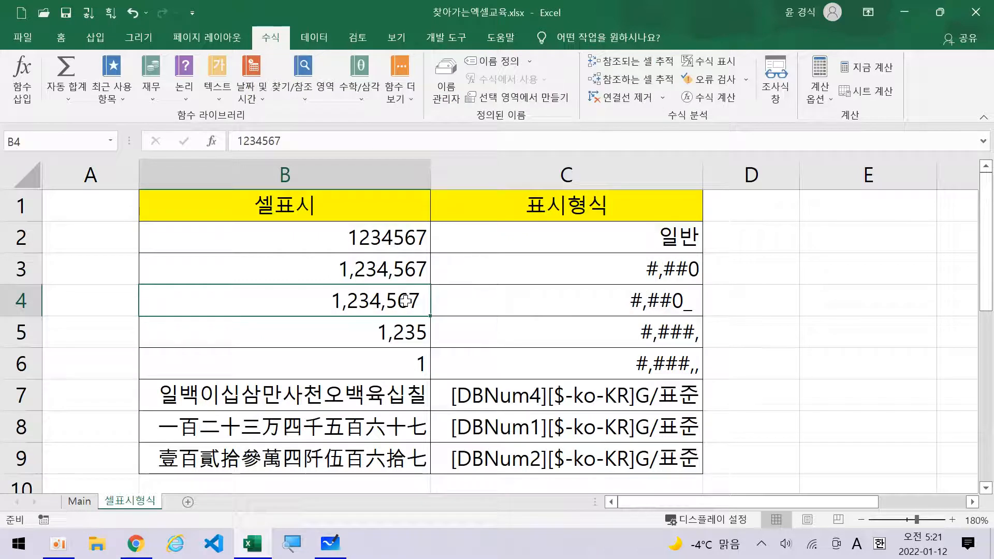
click(401, 278)
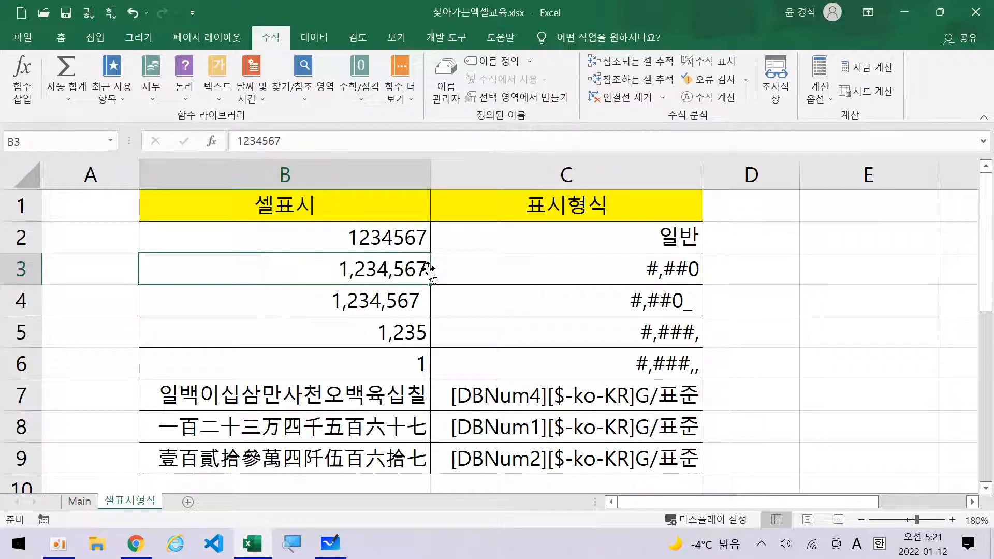
click(420, 298)
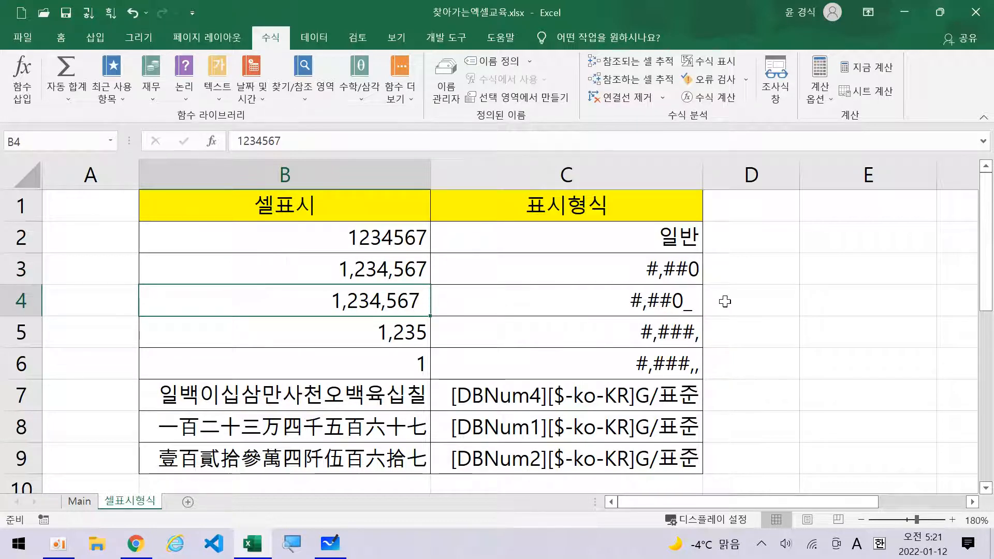
click(700, 305)
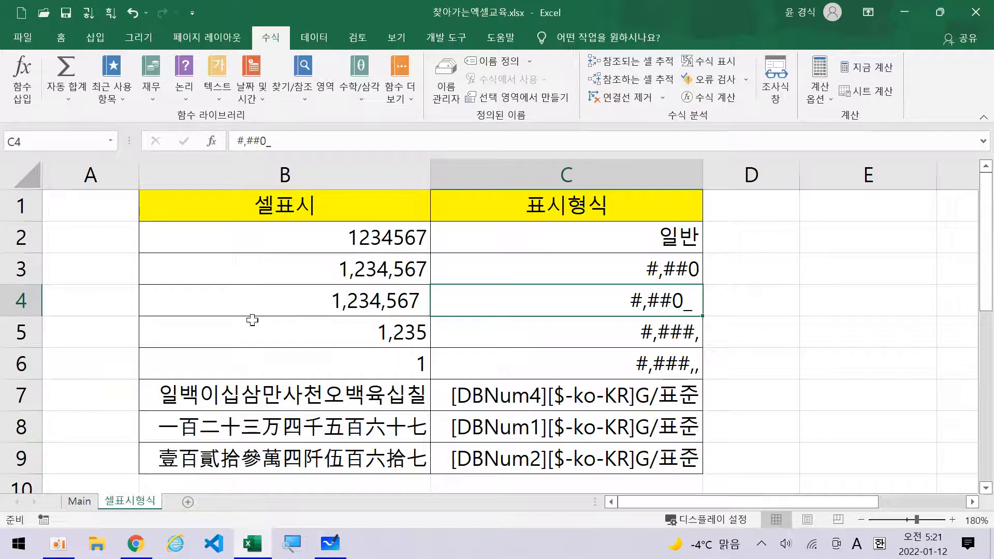
click(399, 301)
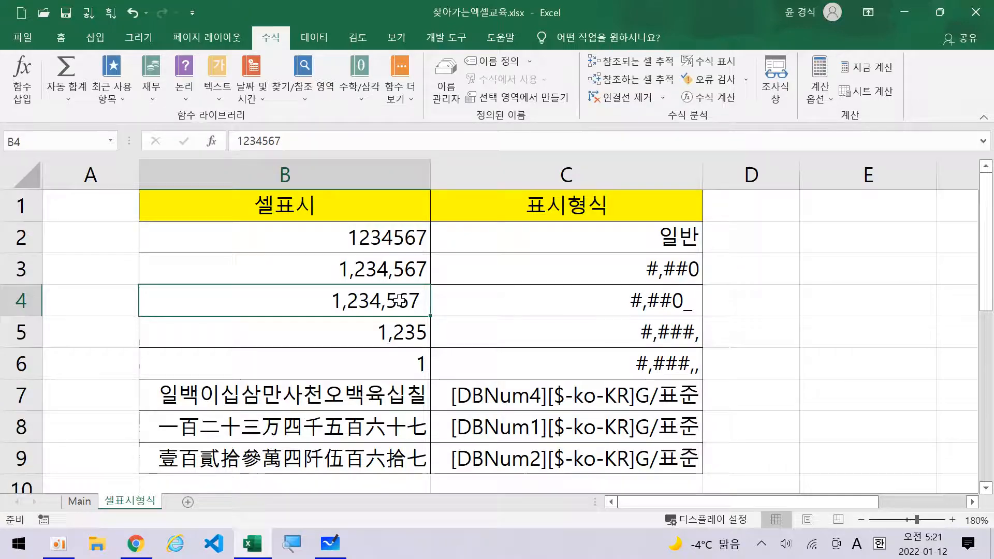
key(ctrl+1)
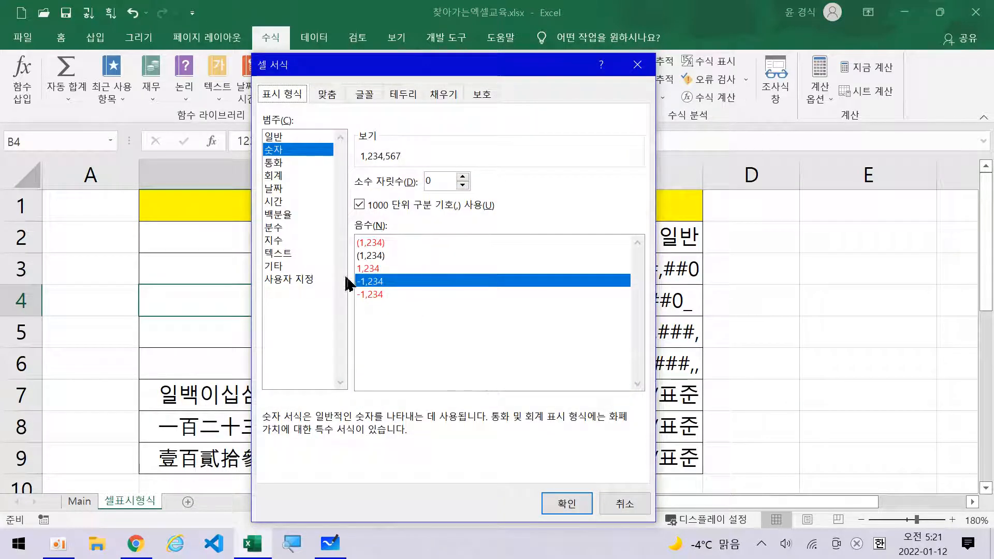
click(311, 280)
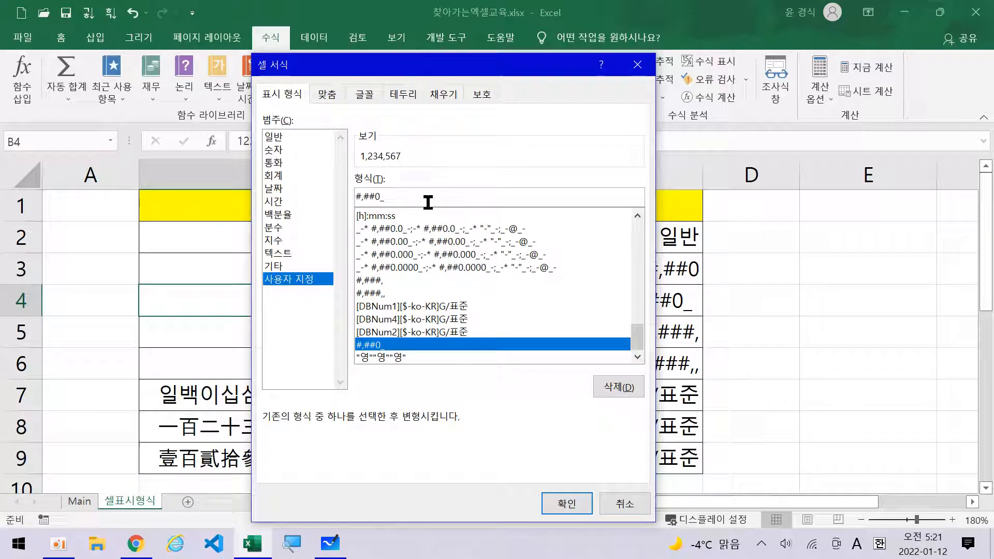
click(569, 510)
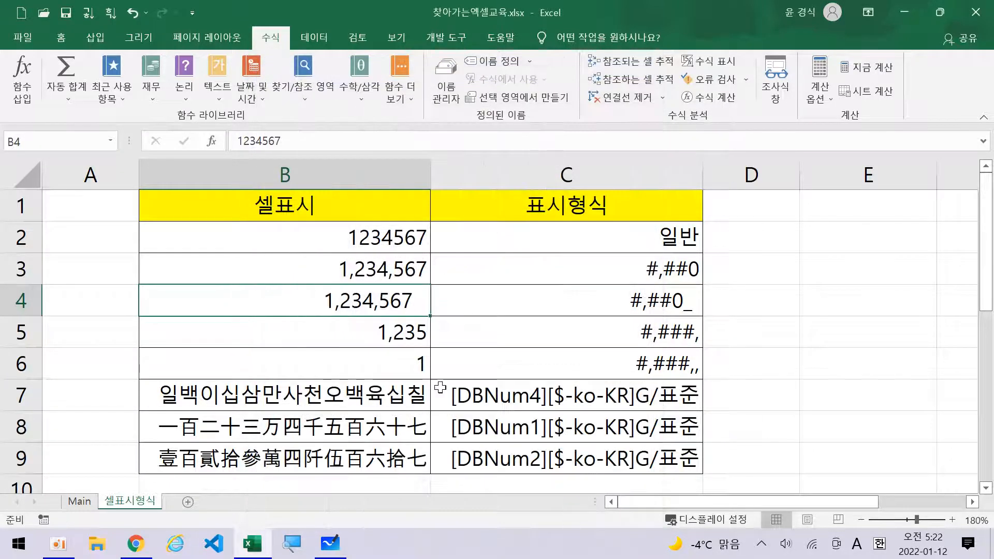
click(453, 297)
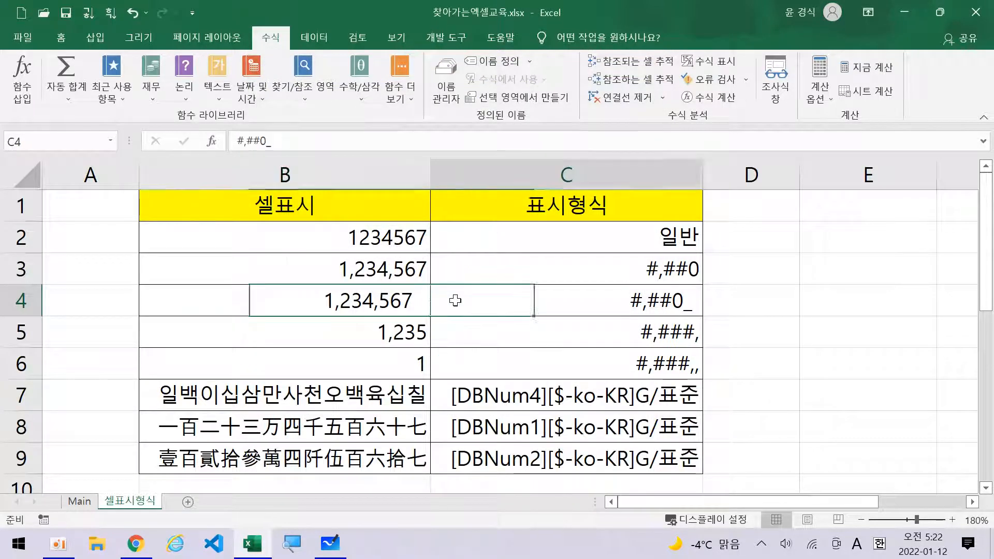
click(413, 306)
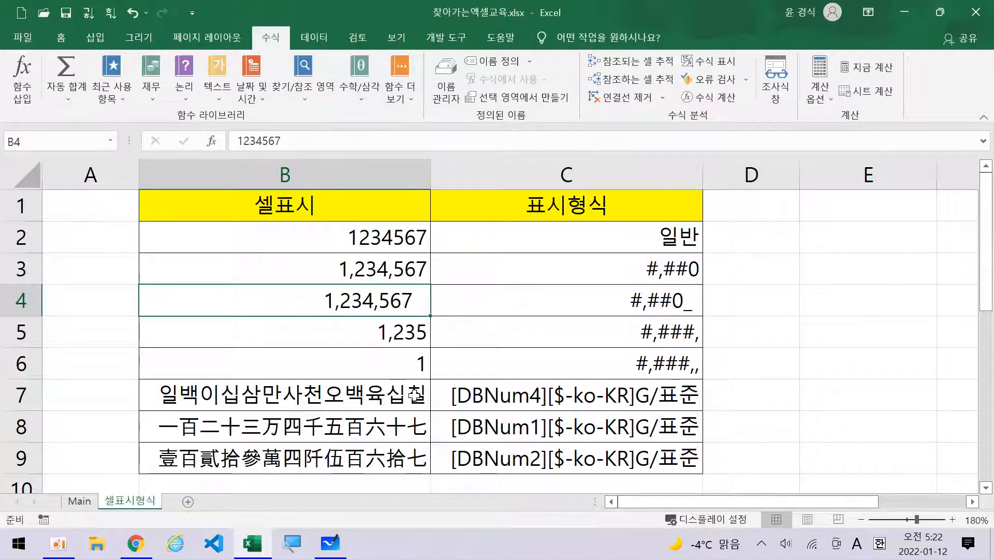
key(ctrl+z)
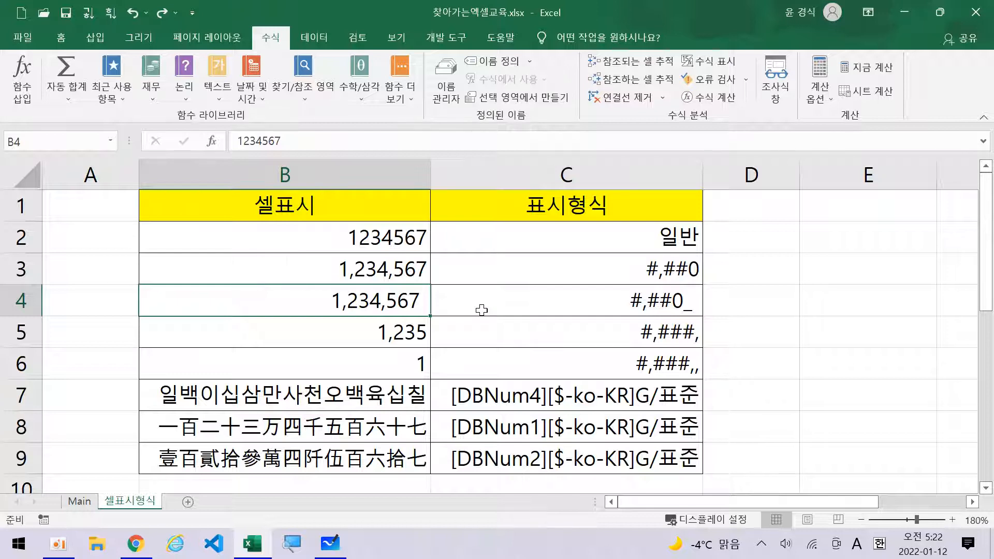
click(629, 308)
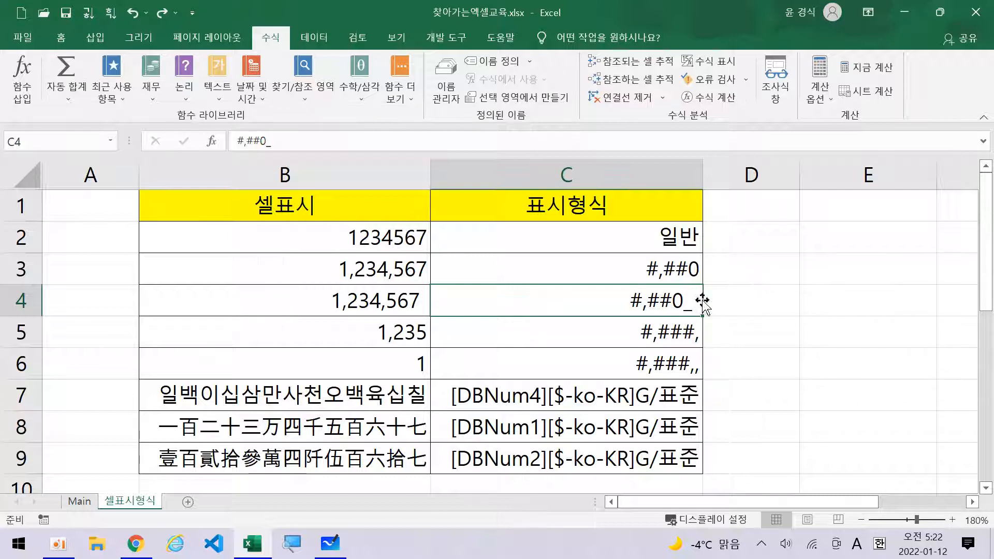
click(415, 306)
click(408, 340)
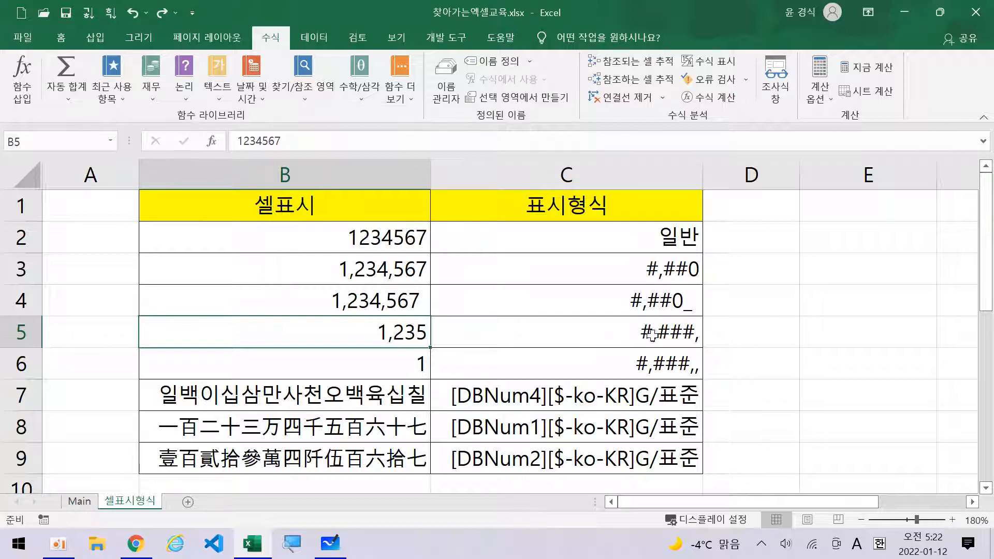
click(593, 332)
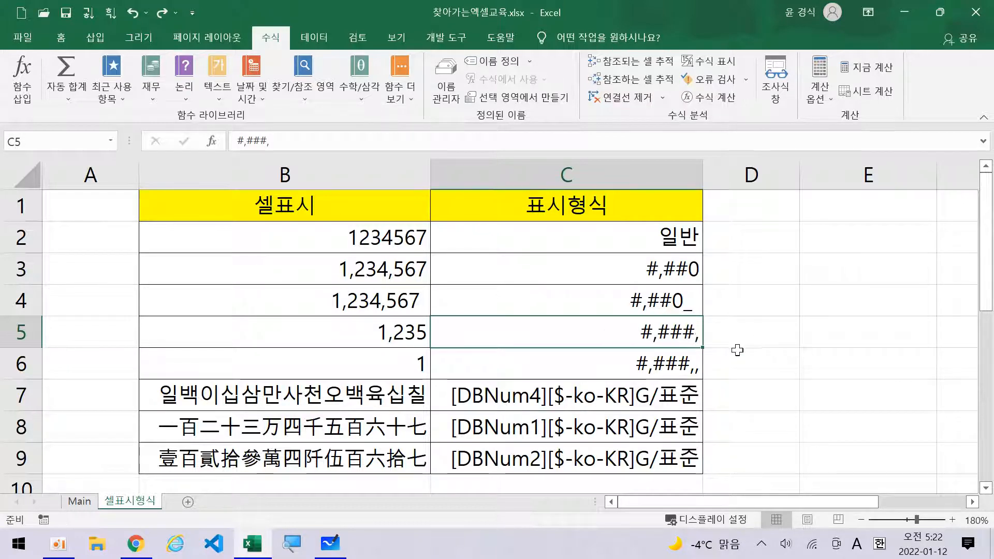
click(393, 333)
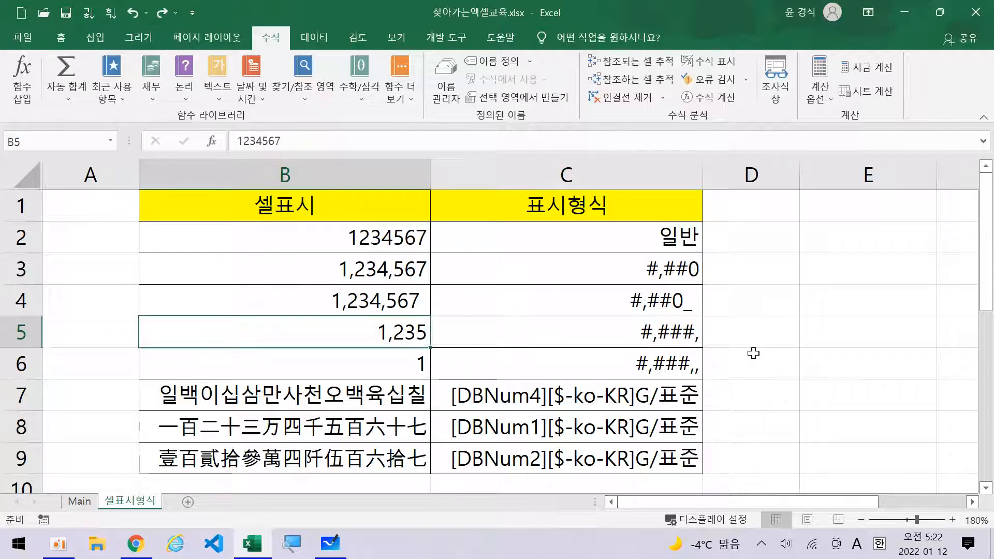
key(ctrl+1)
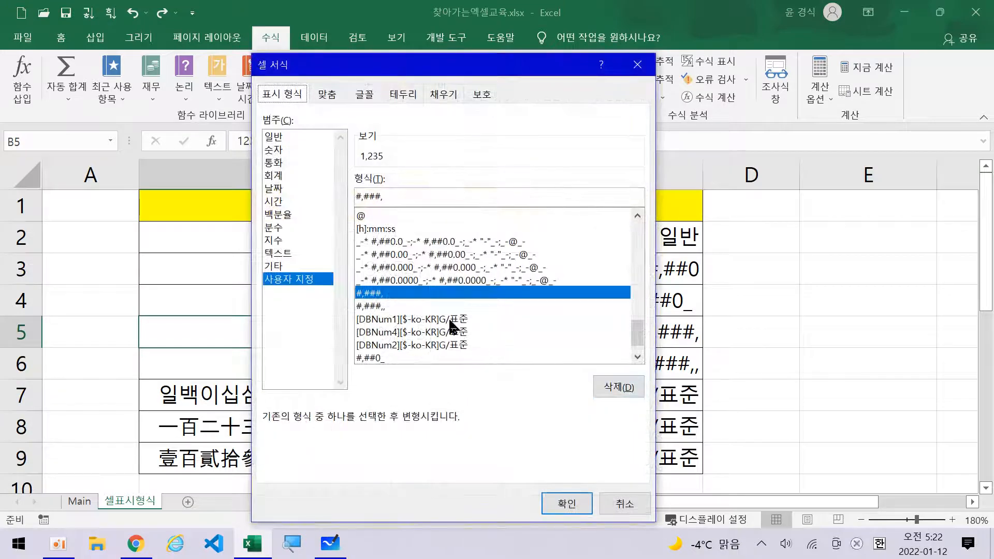
click(428, 196)
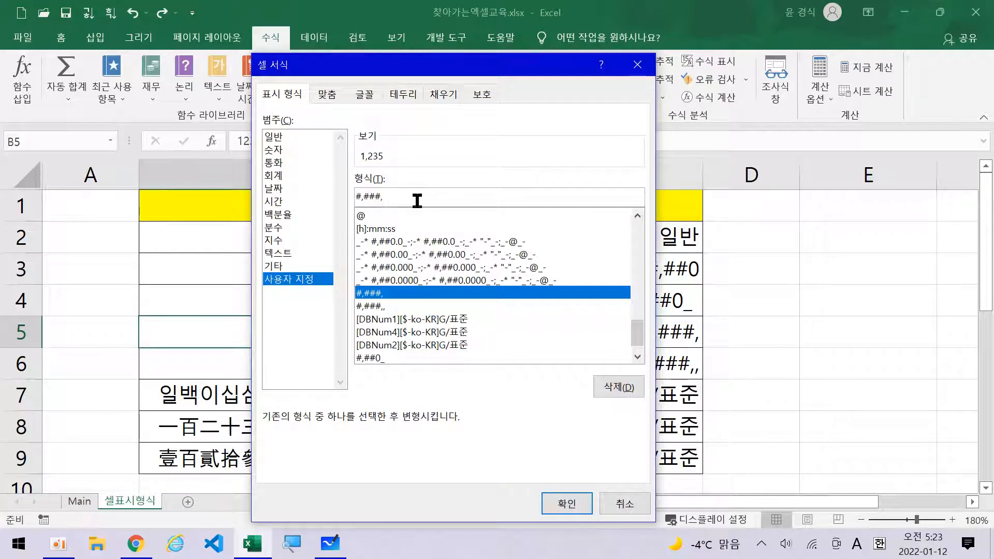
click(296, 548)
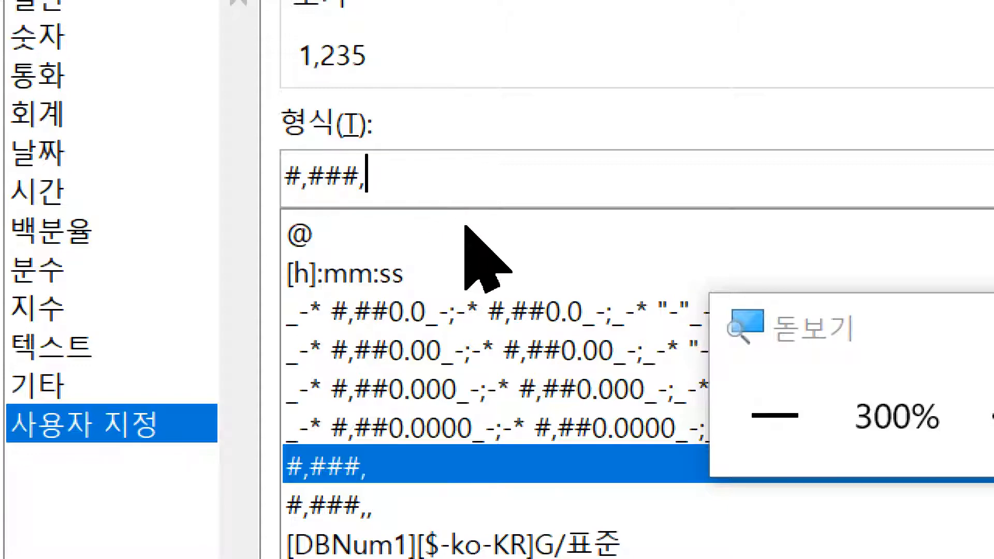
drag(896, 329, 190, 317)
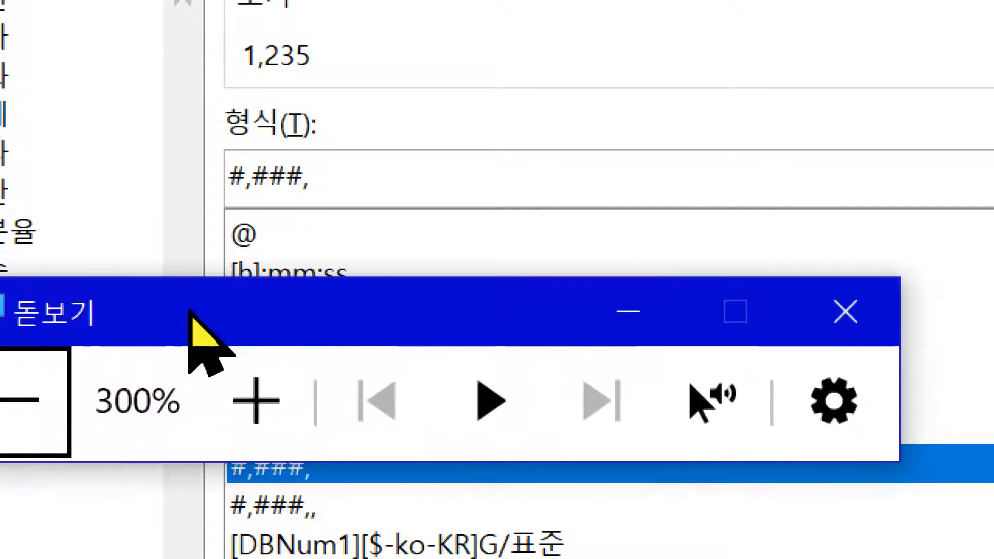
click(888, 306)
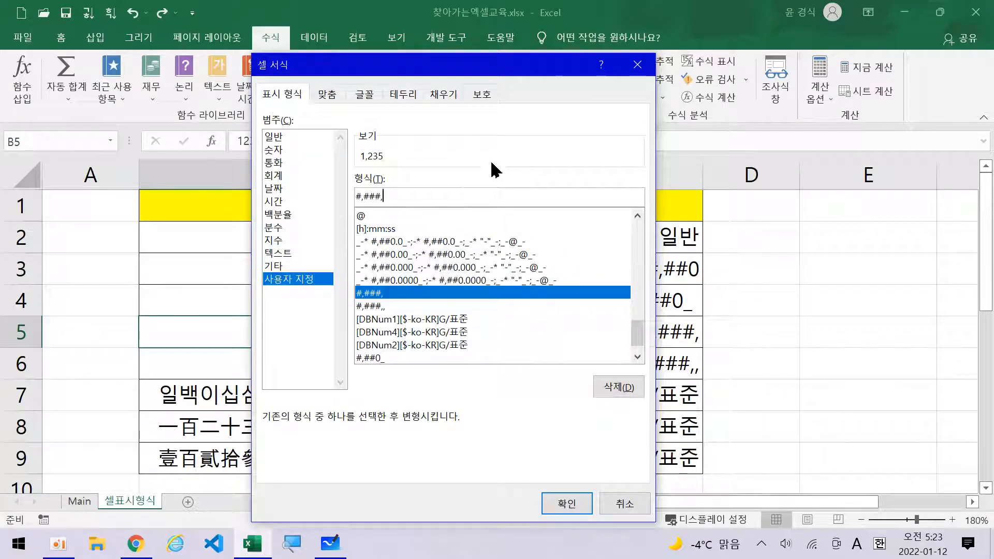
click(637, 65)
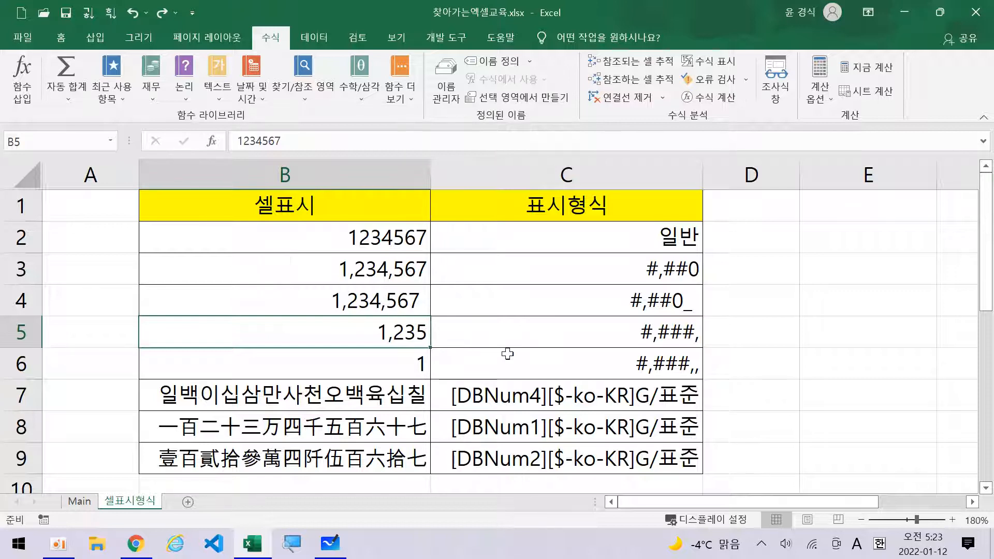
click(422, 365)
click(676, 364)
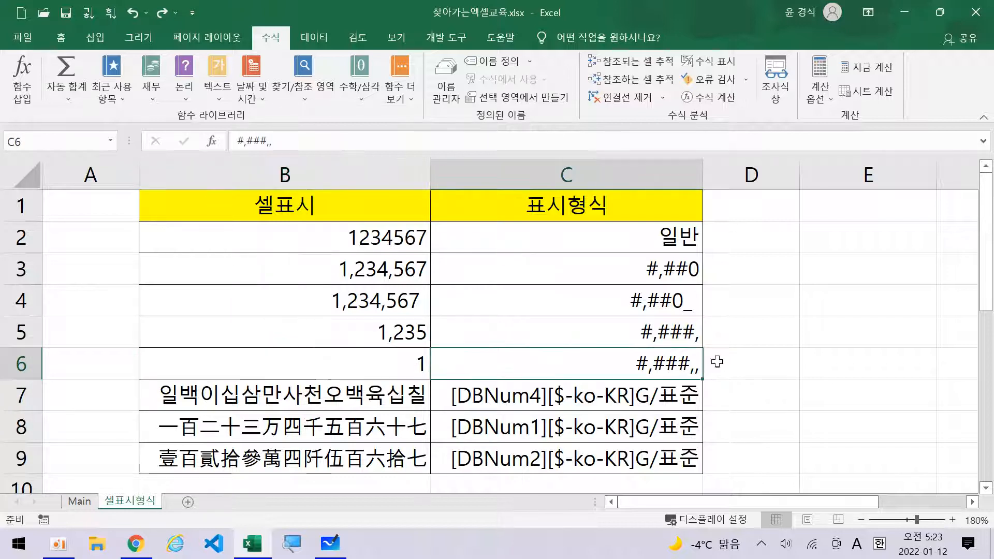
click(410, 365)
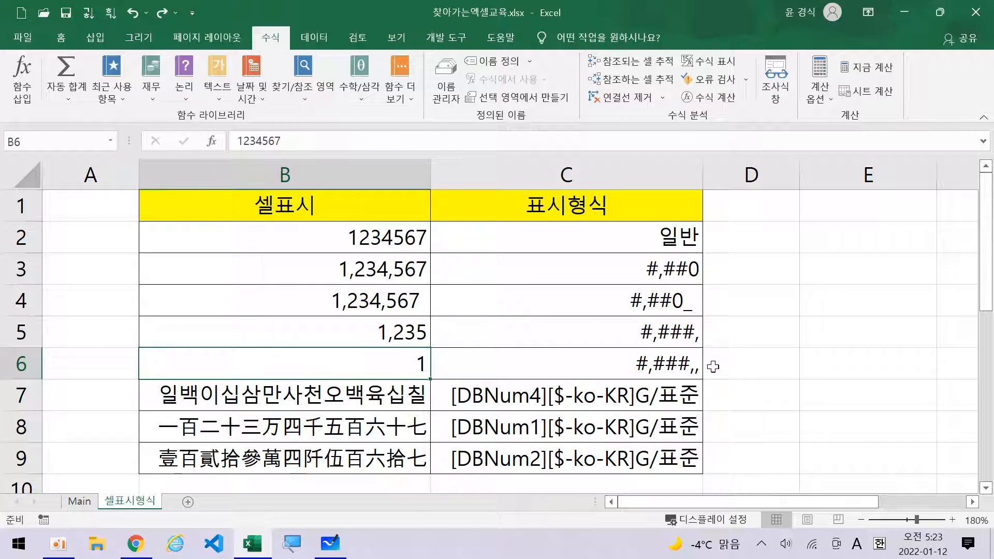
key(ctrl+1)
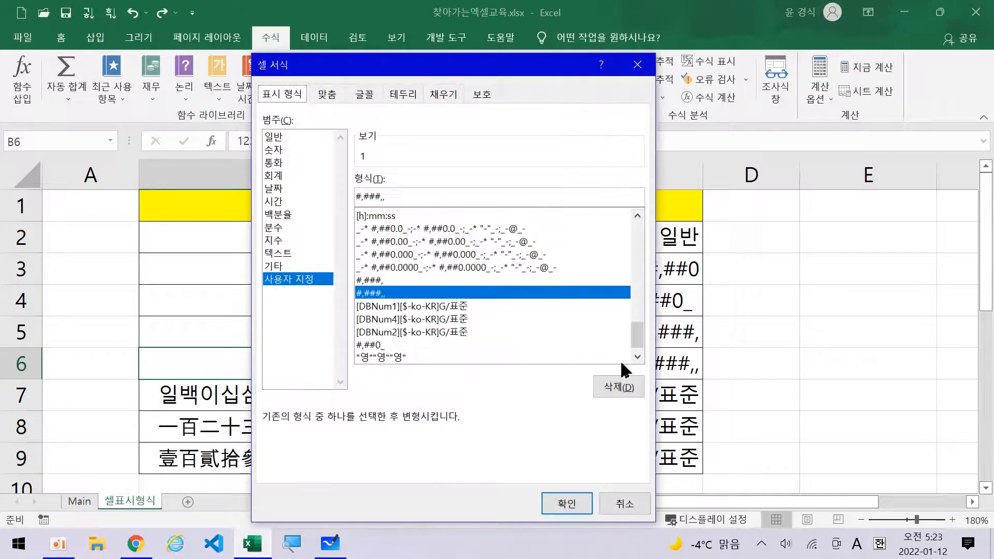
click(394, 201)
click(292, 544)
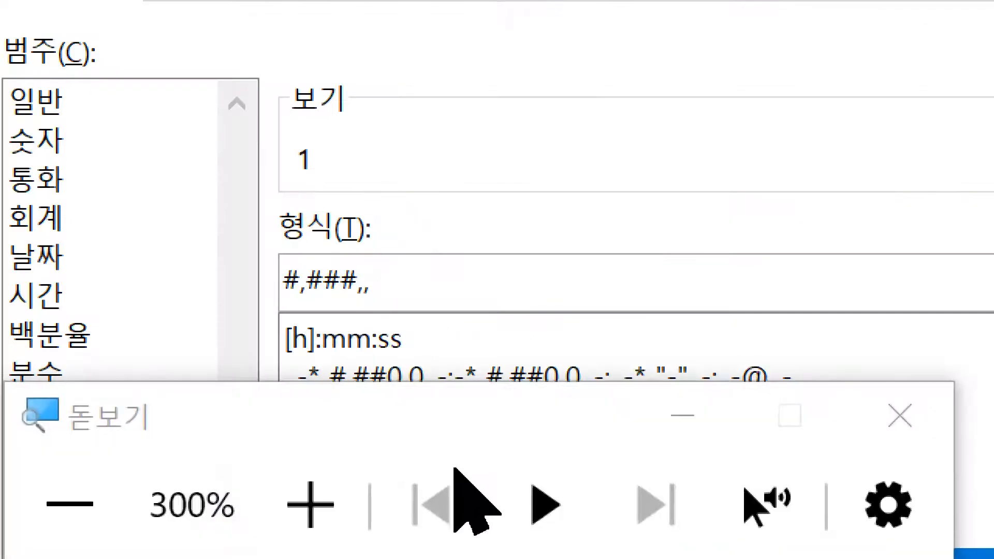
click(418, 290)
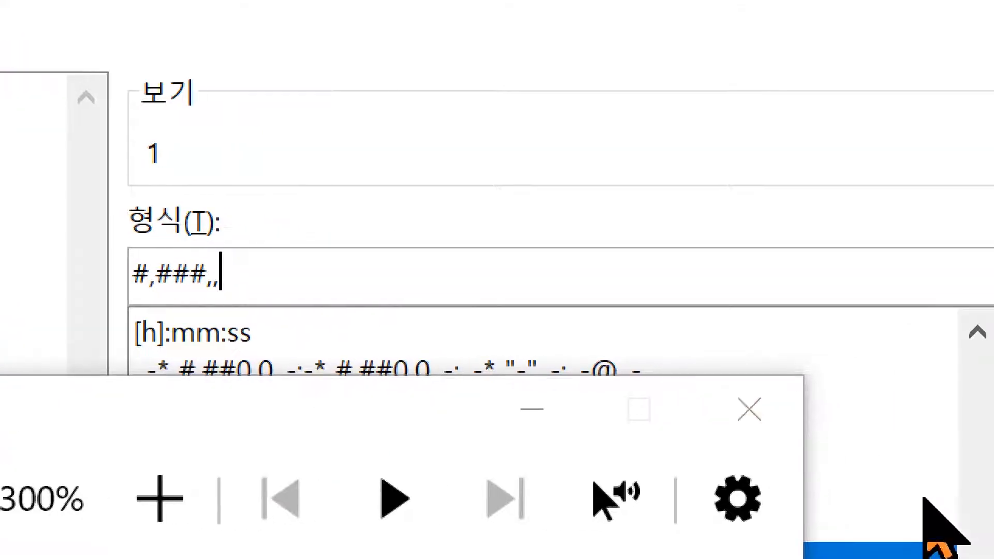
click(722, 414)
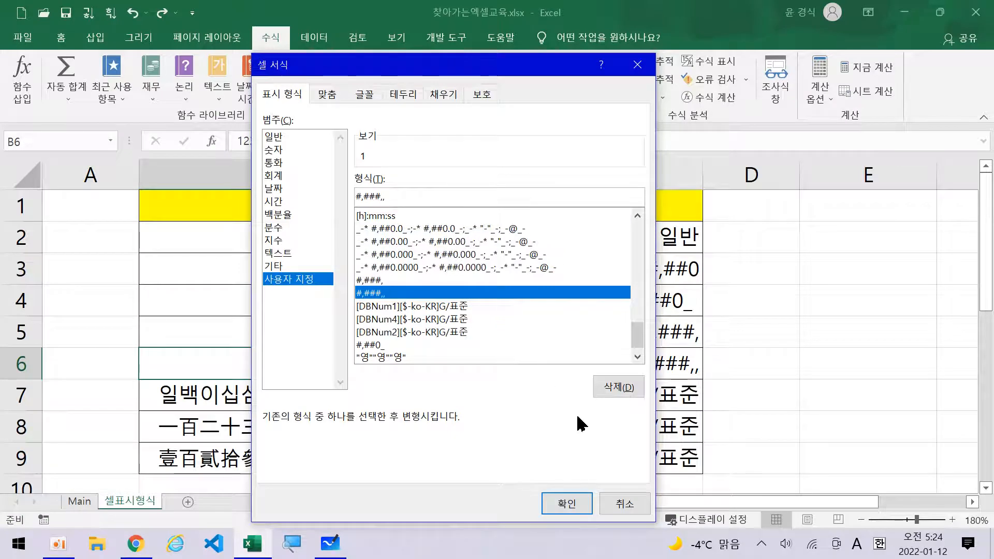
click(625, 500)
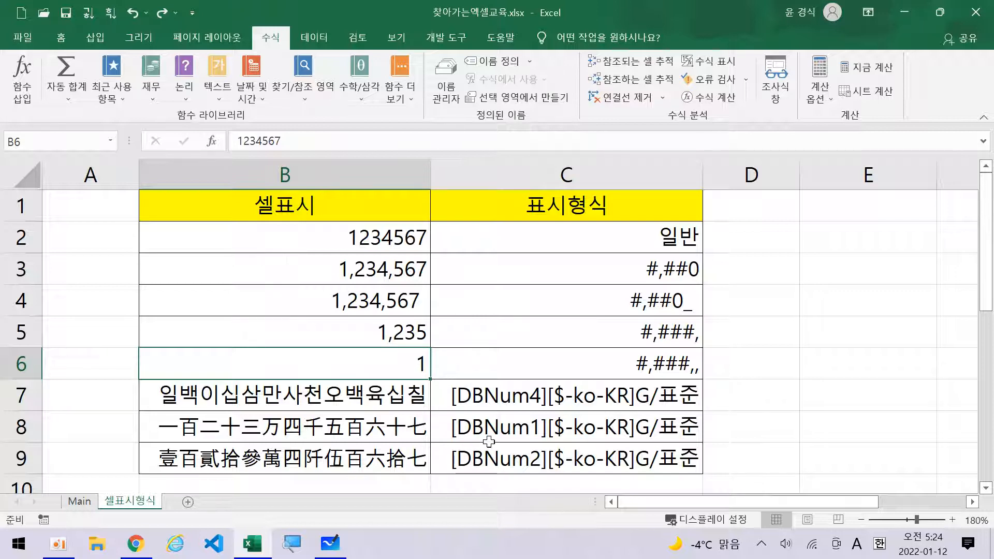
Review the Korean-numeral examples in B6–B9, then open Format Cells for B7.
click(645, 374)
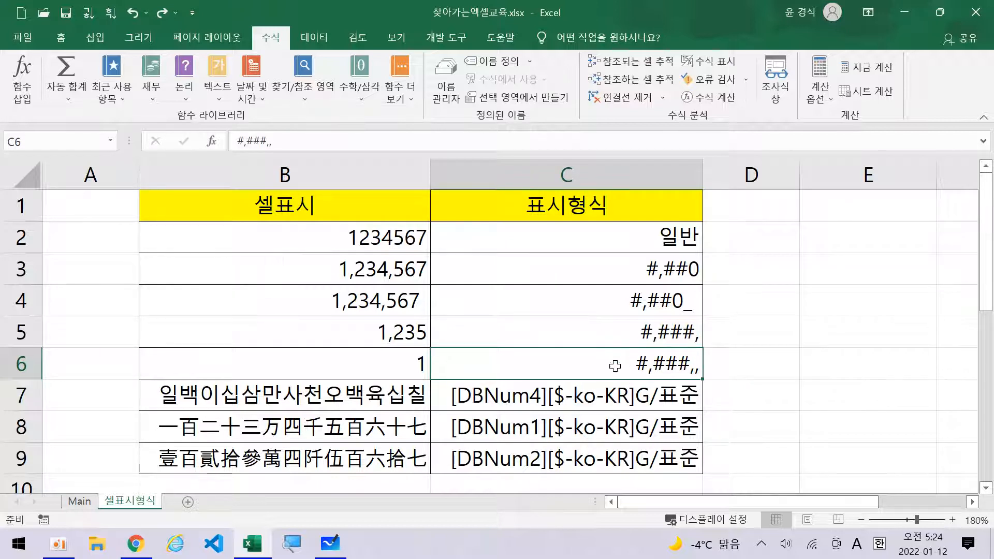
click(409, 372)
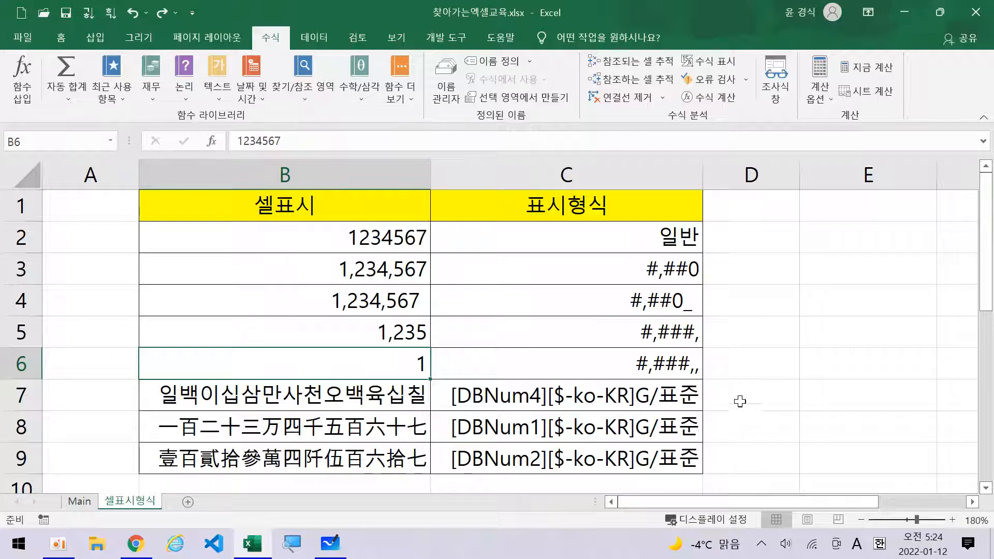
click(371, 402)
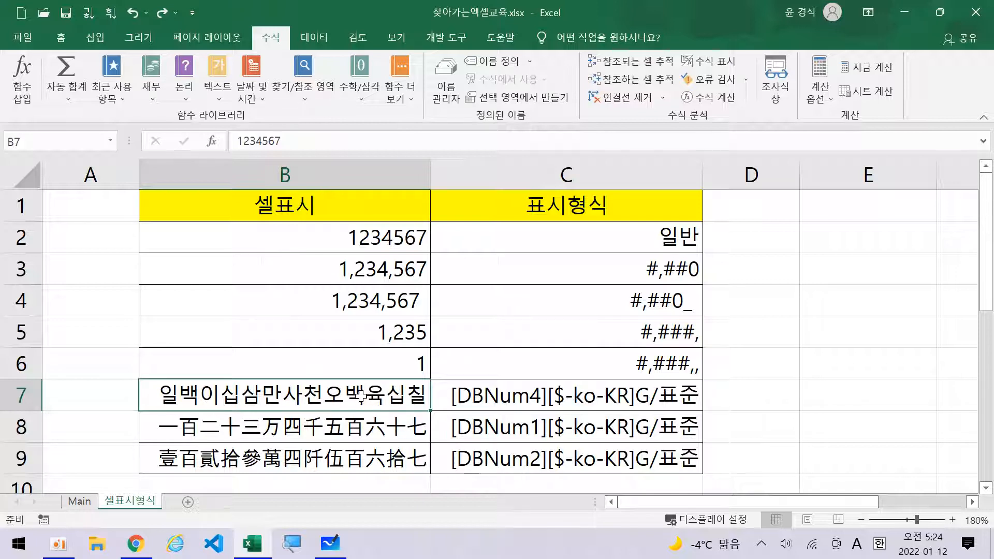
click(346, 430)
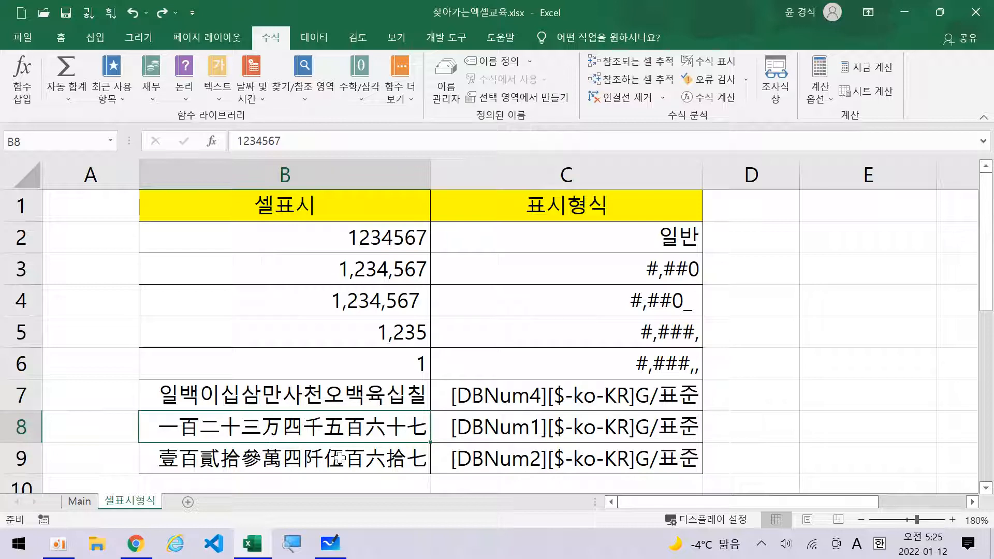
click(339, 458)
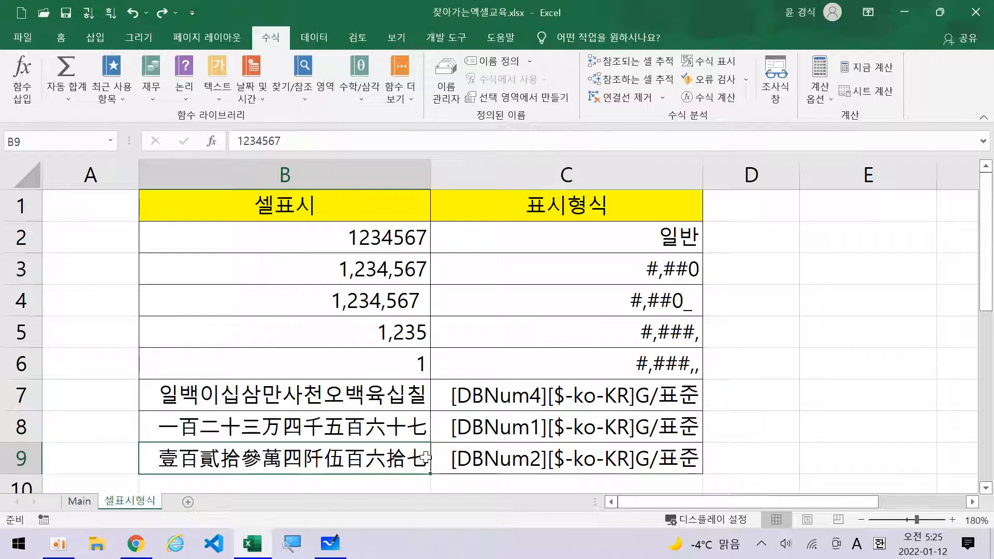
click(368, 394)
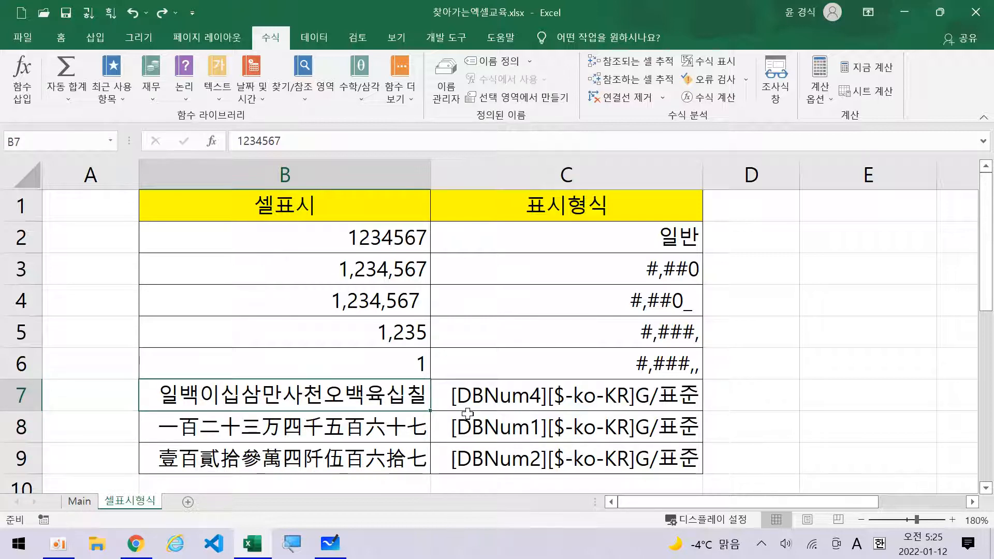
key(ctrl+1)
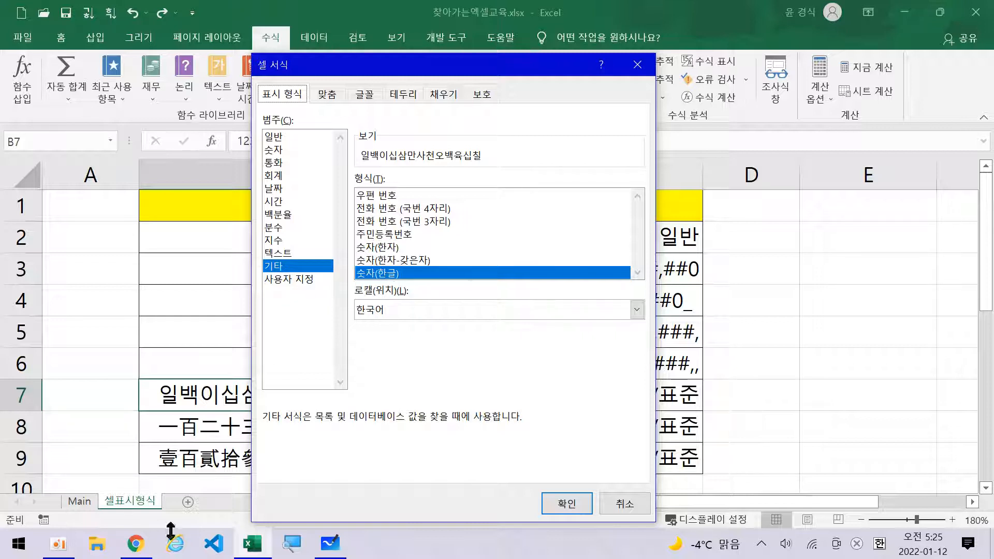
View B7's 사용자 지정 code [DBNum4][$-ko-KR]G/표준 under magnification, then close Format Cells without changes.
click(283, 550)
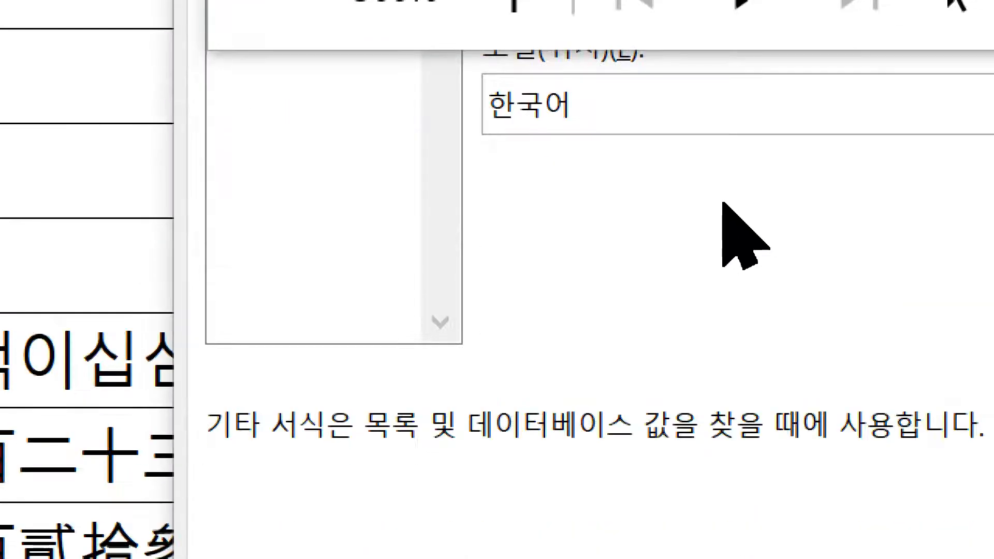
drag(543, 195, 854, 517)
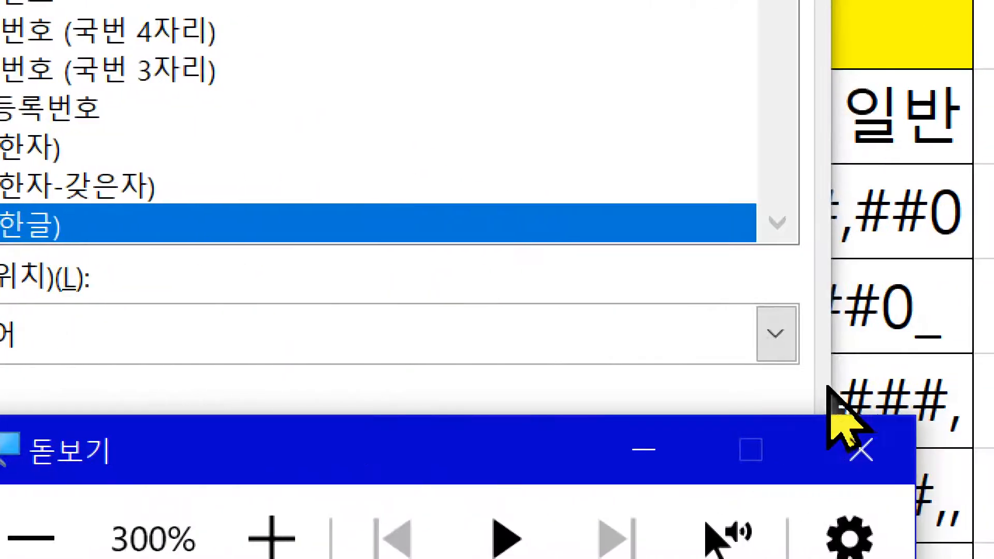
click(838, 466)
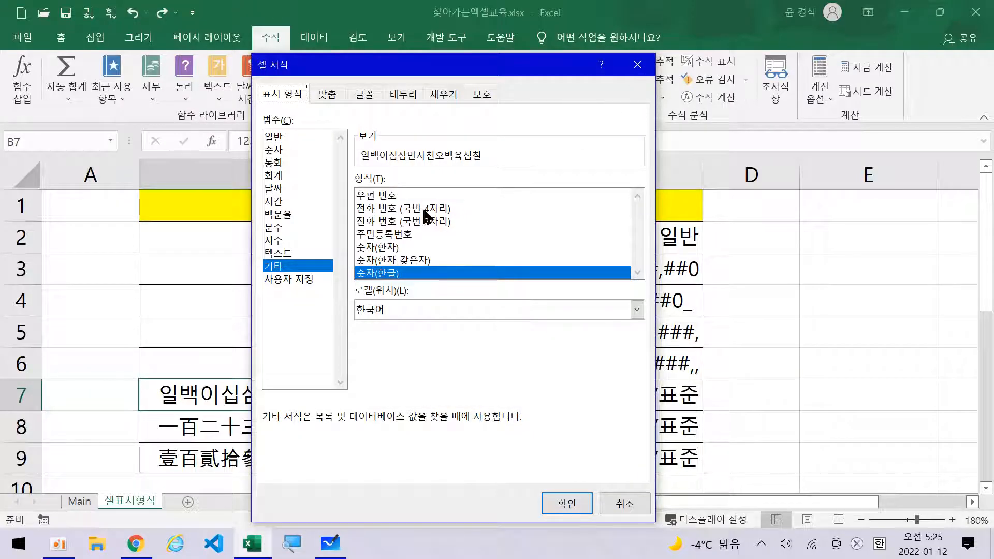
click(308, 282)
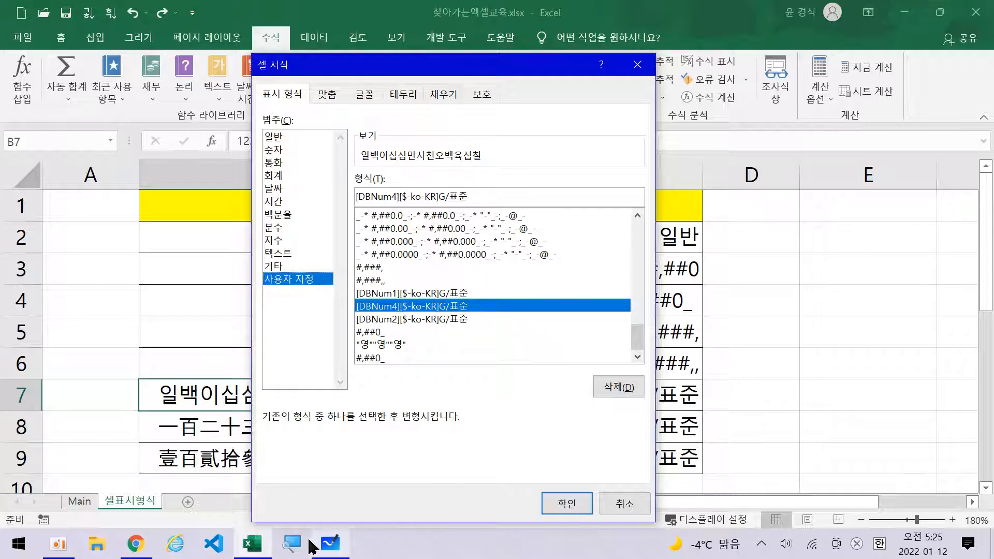
click(299, 541)
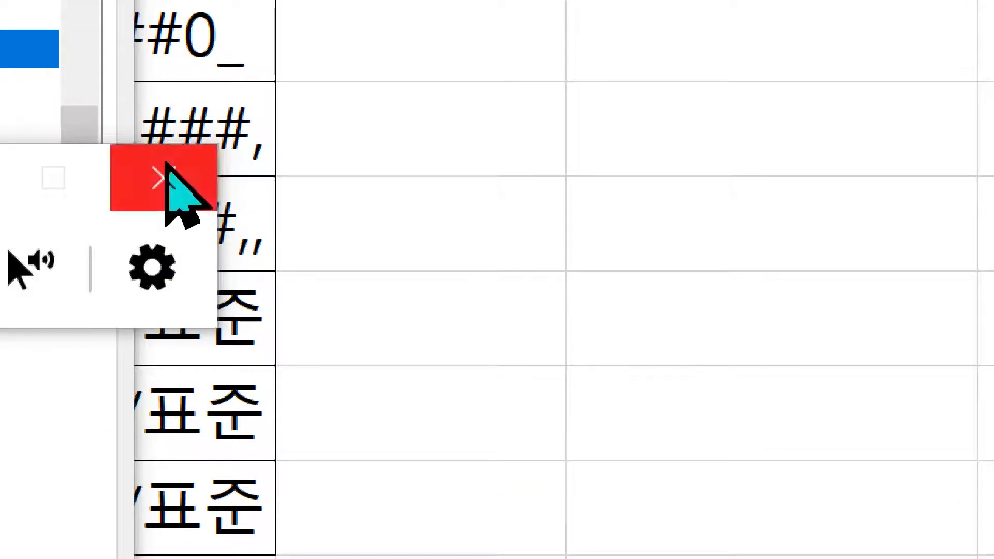
click(166, 165)
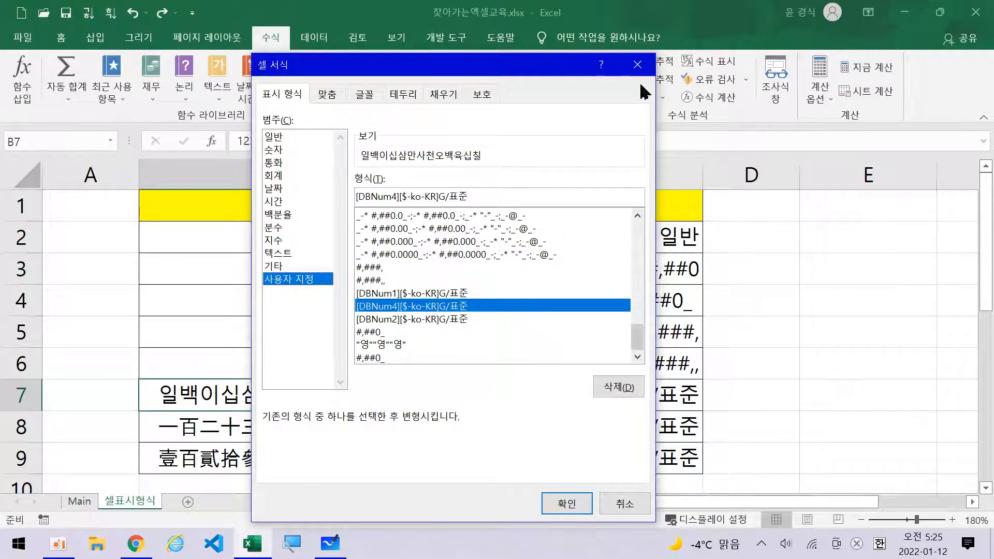
click(637, 64)
click(622, 399)
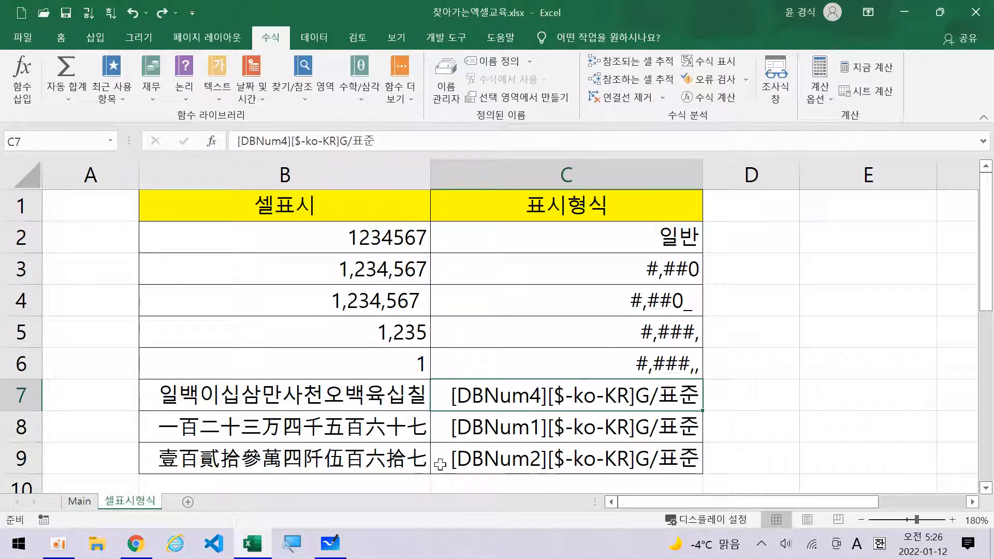
click(327, 440)
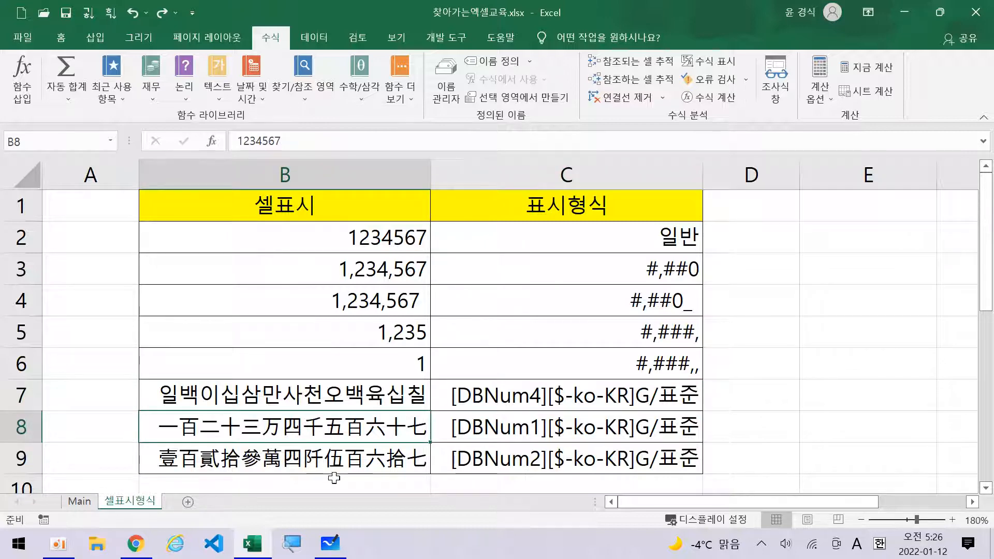
key(ctrl+1)
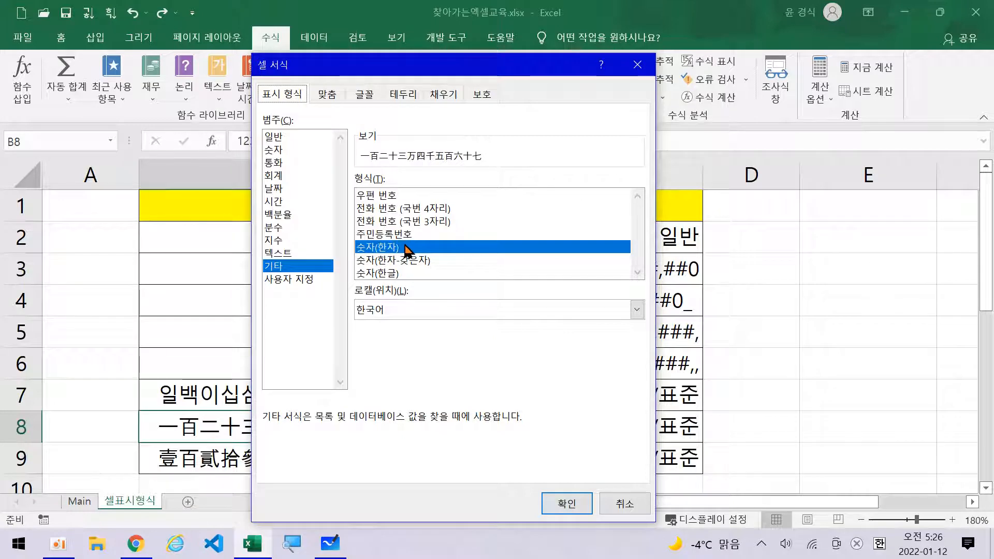
click(627, 507)
click(331, 467)
key(ctrl+1)
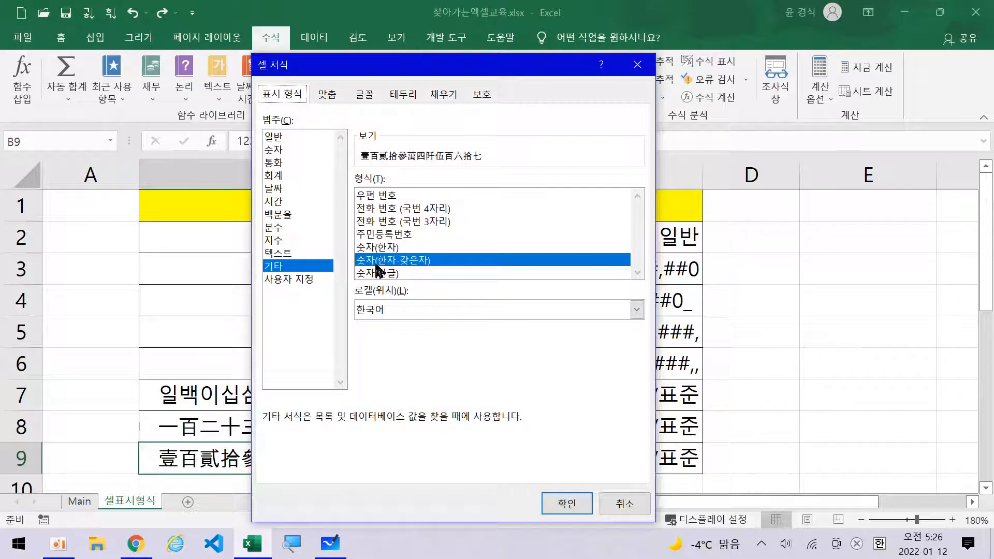
click(623, 502)
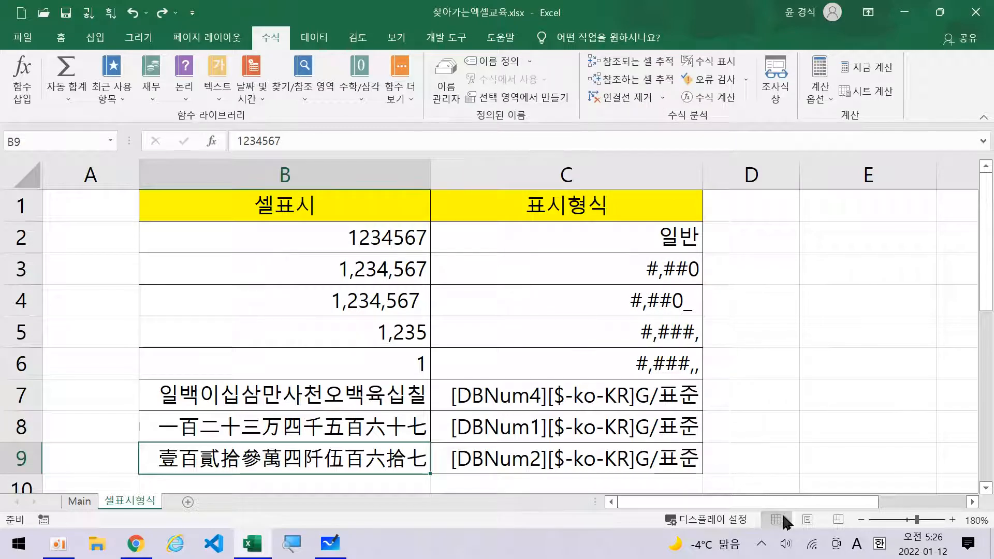
click(823, 396)
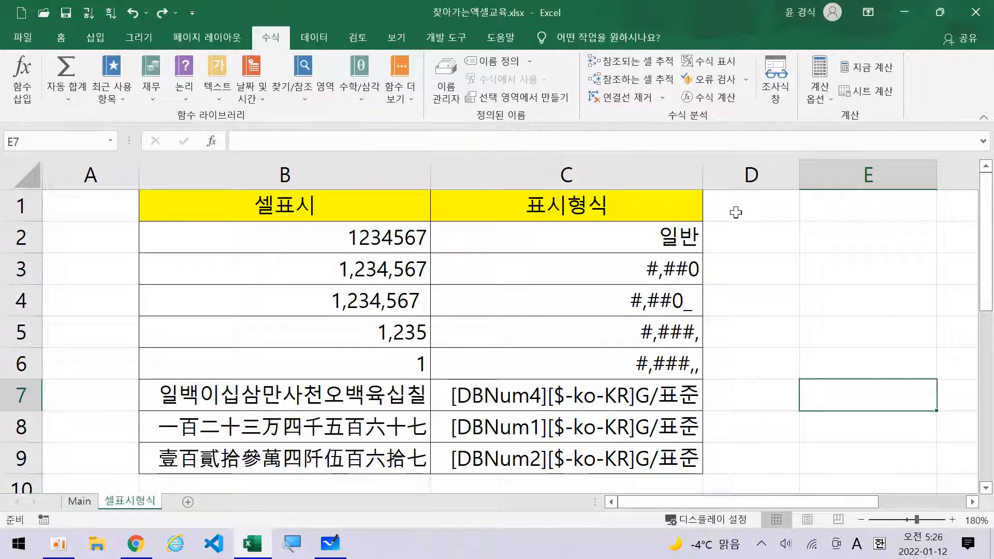
Enter =numberstring(B2,1) in E2 to spell 1234567 as 일백이십삼만사천오백육십칠.
click(827, 237)
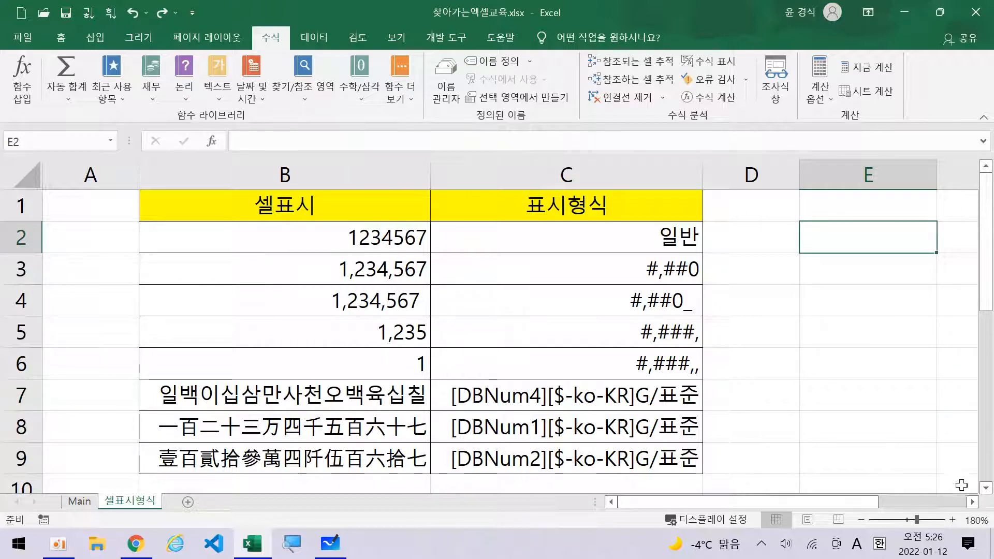
click(973, 501)
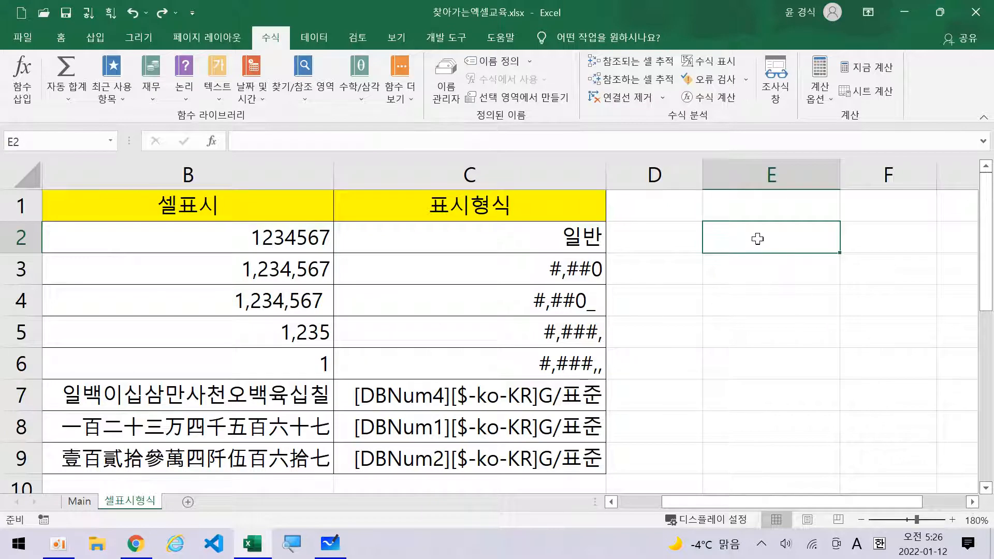
text(=)
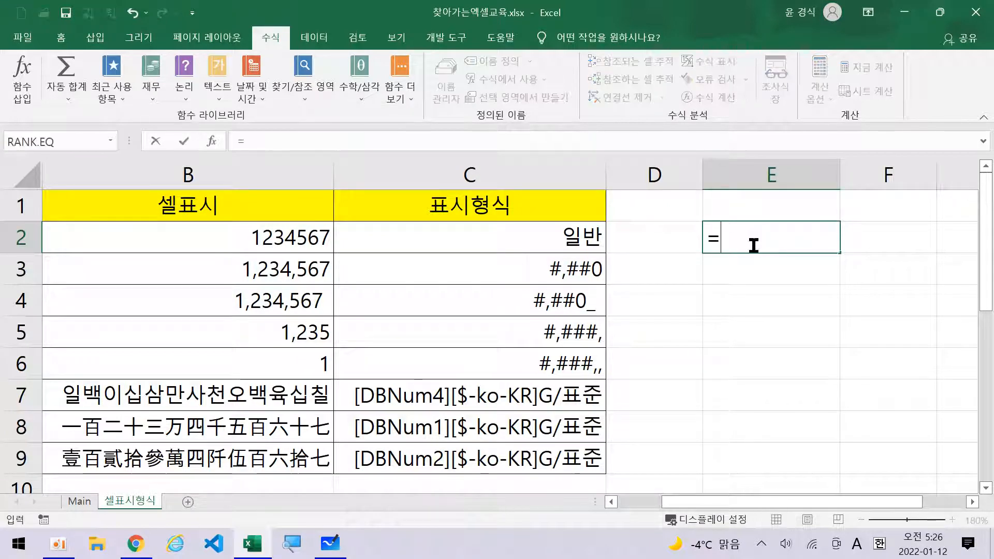
text(num)
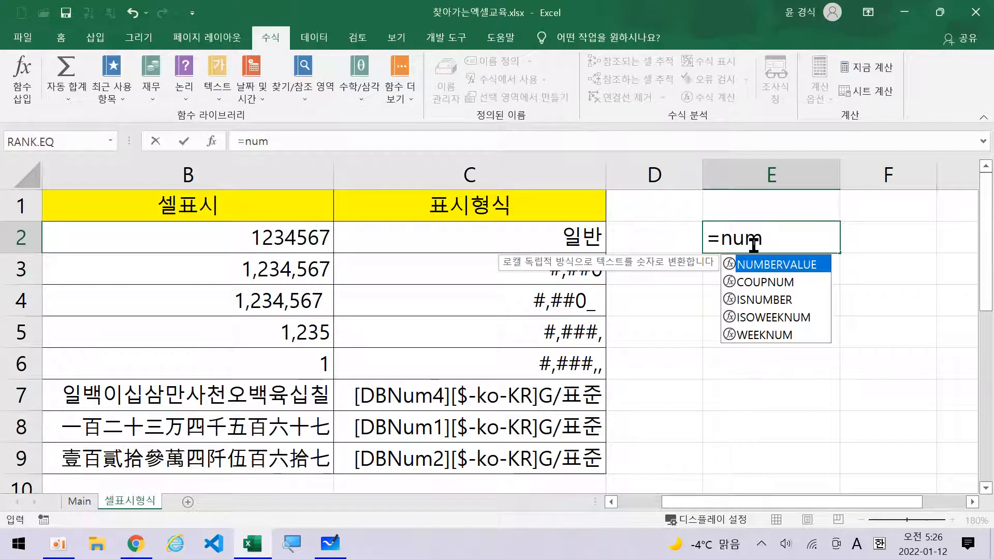
text(berstr)
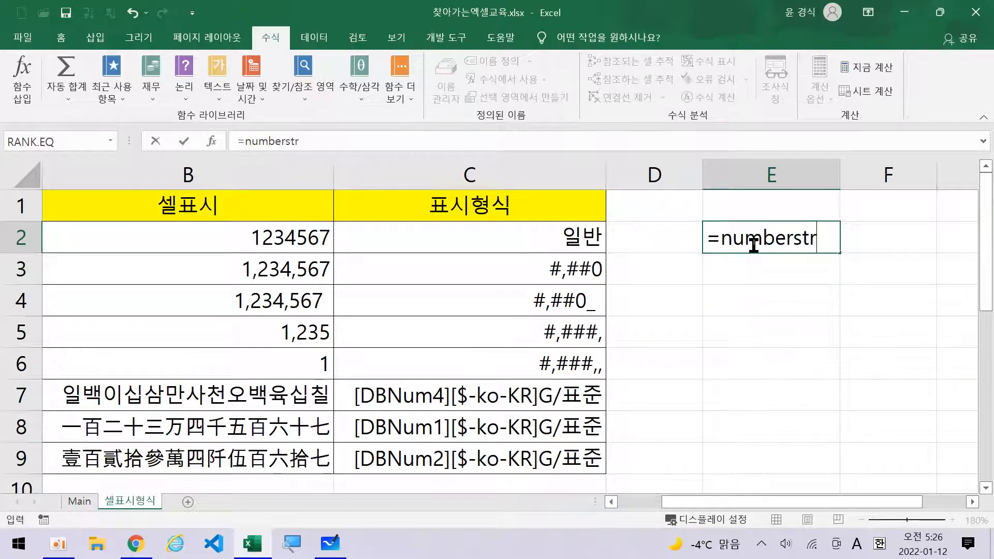
text(ing)
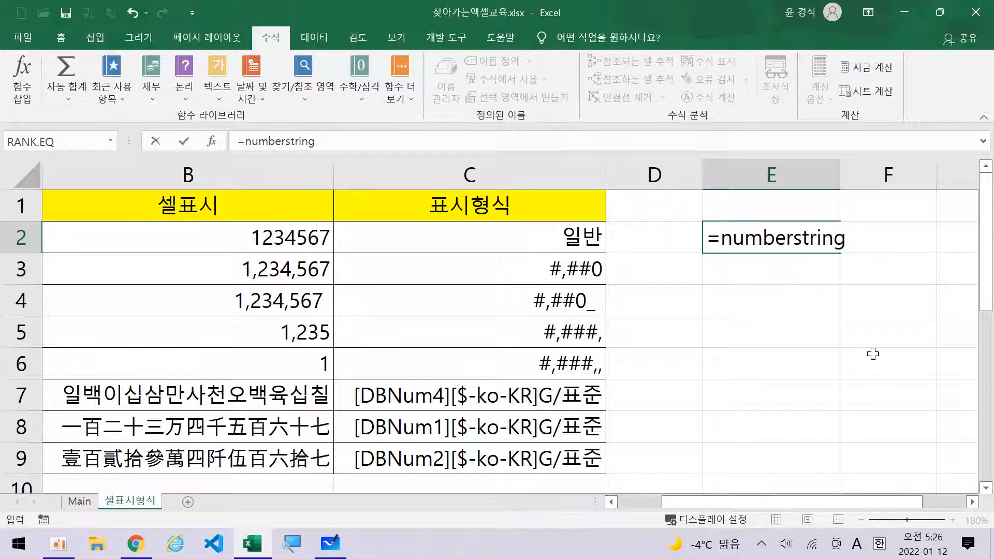
text(()
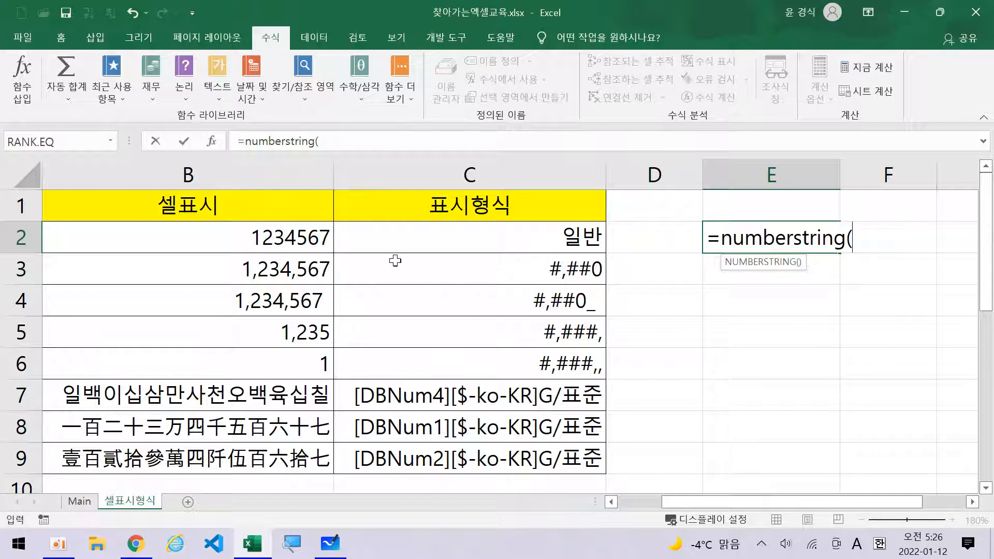
click(240, 234)
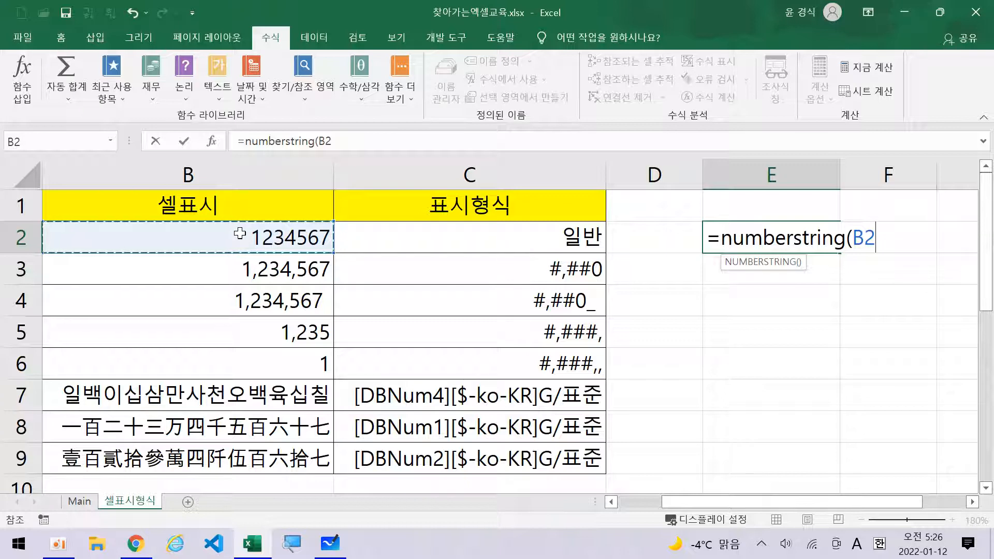
text(,1))
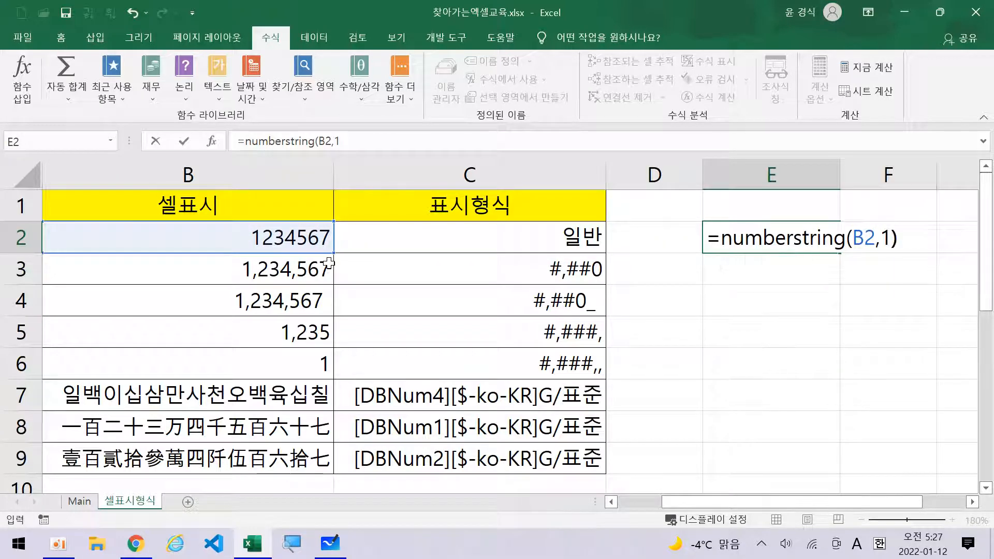
key(Return)
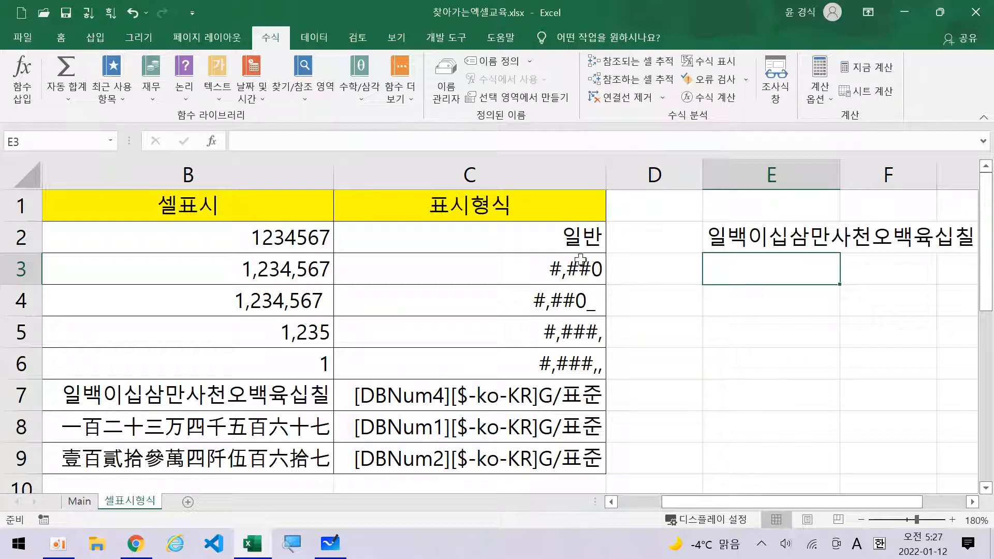
Try NUMBERSTRING types 0, 2 and 3 as E2's second argument.
click(742, 239)
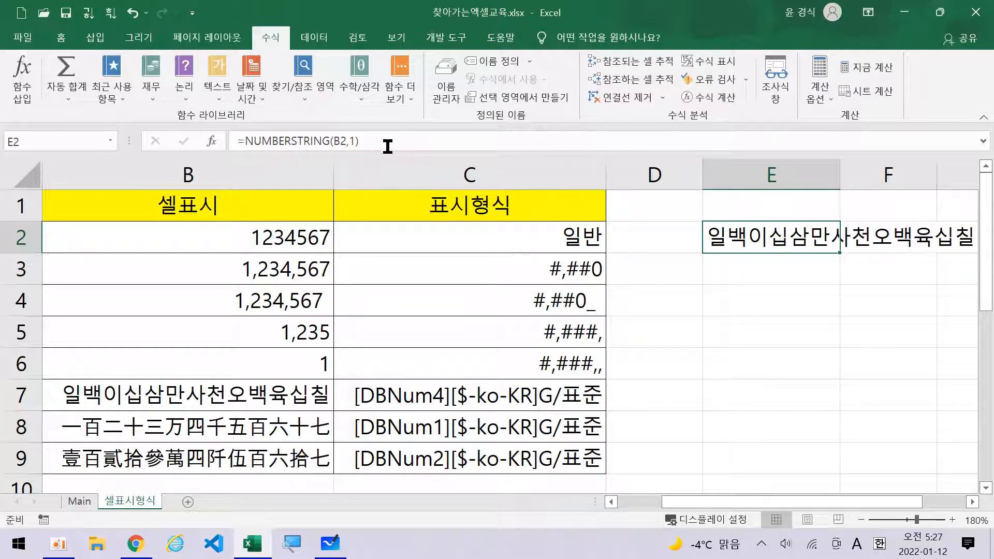
click(357, 142)
key(BackSpace)
text(0)
key(Return)
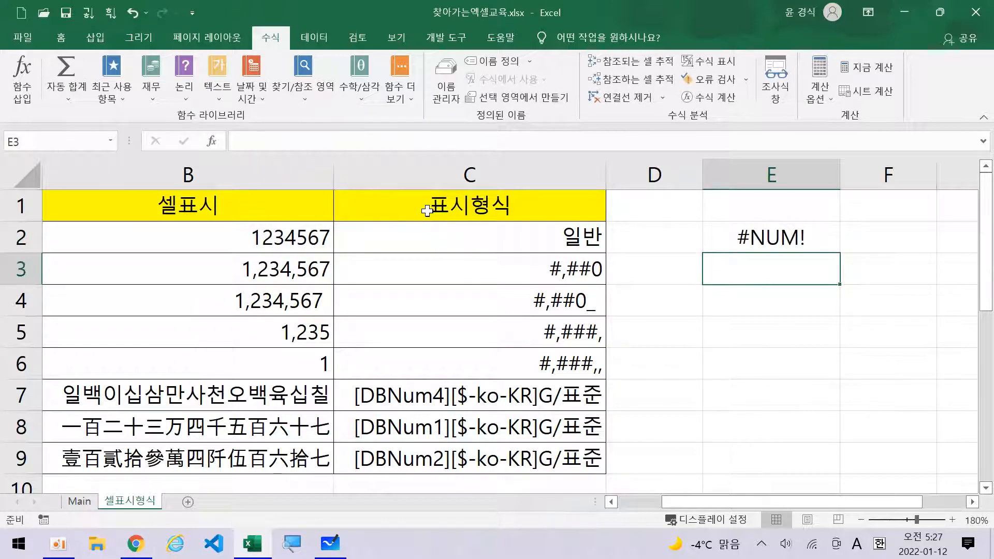
click(748, 245)
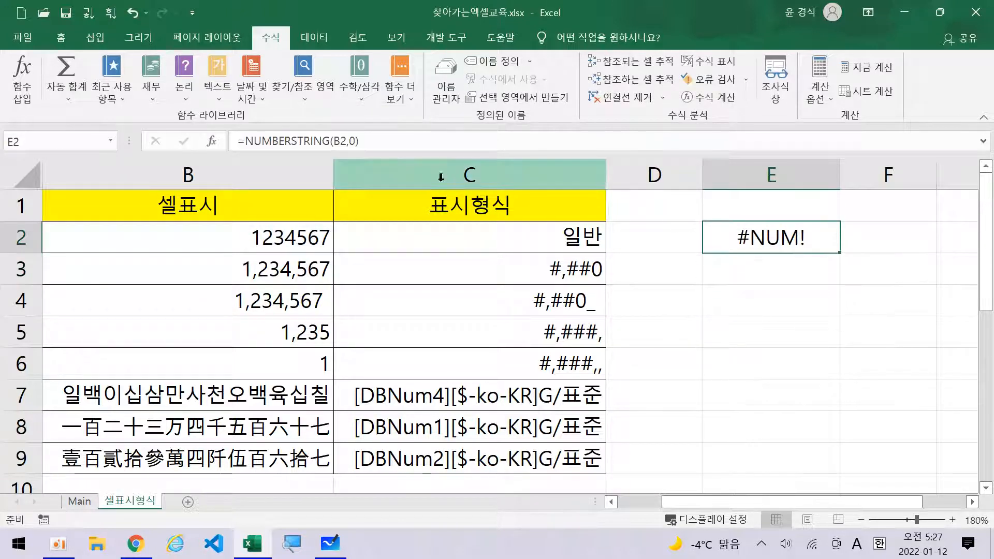
click(354, 140)
key(BackSpace)
text(2)
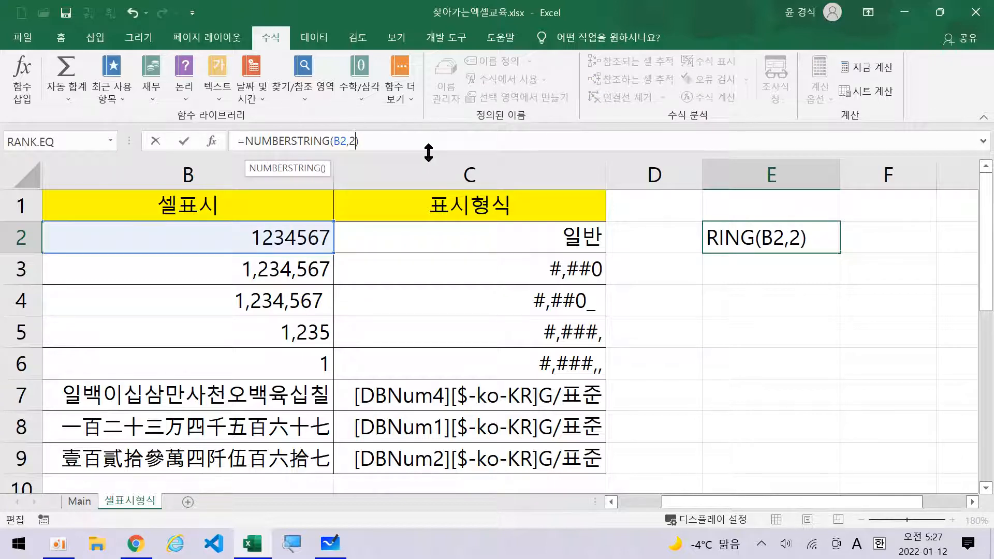
key(Return)
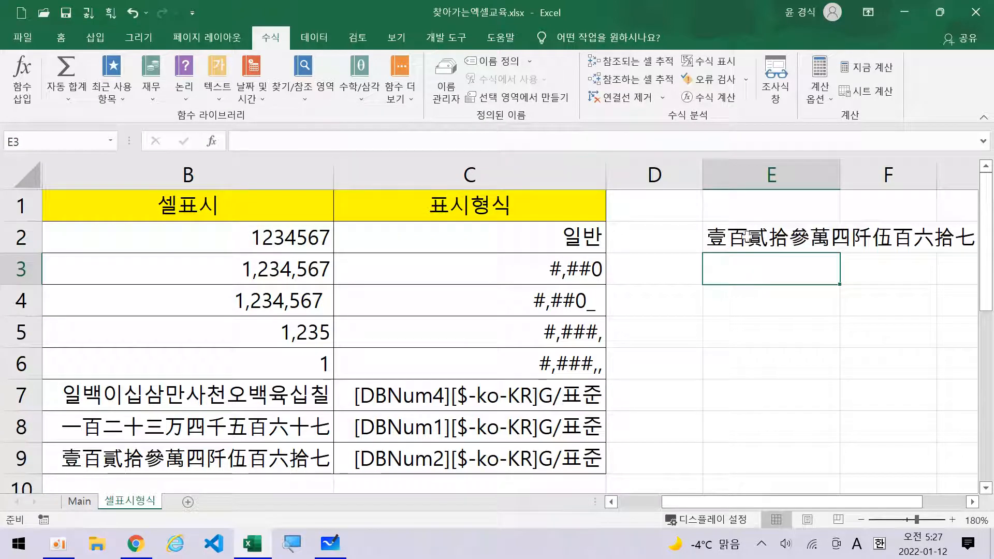
key(Up)
click(363, 135)
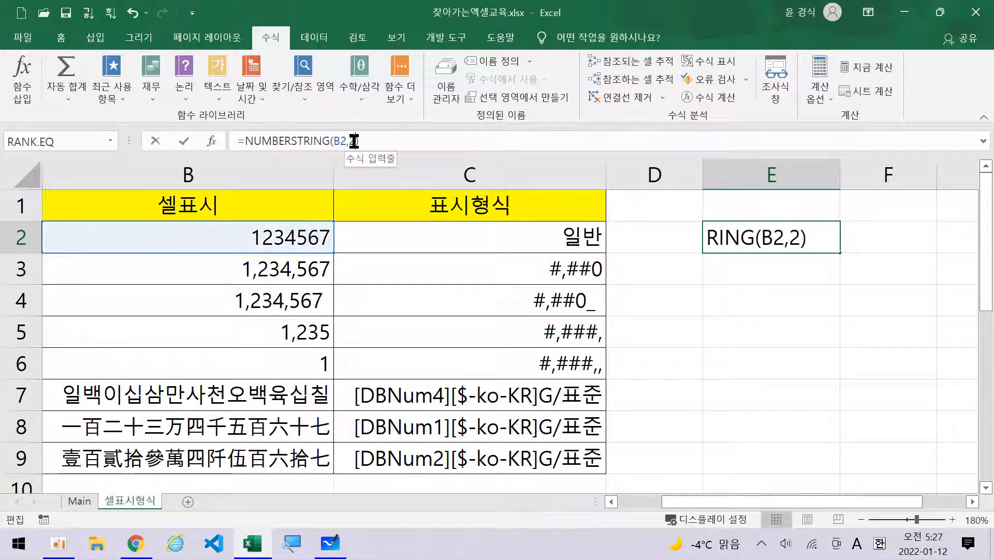
key(BackSpace)
text(3)
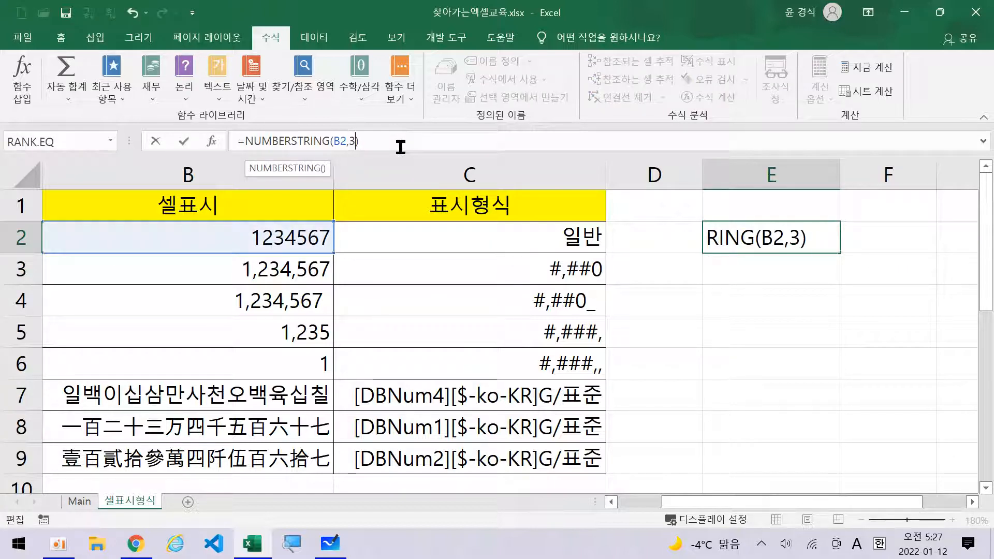
key(Return)
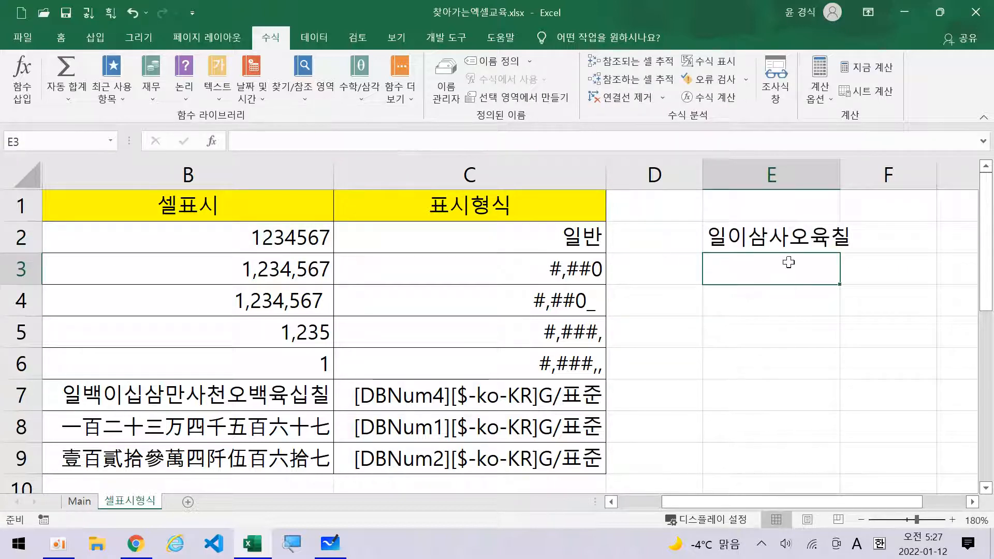
Try types 4 and 1, then settle E2 on =NUMBERSTRING(B2,2).
click(812, 245)
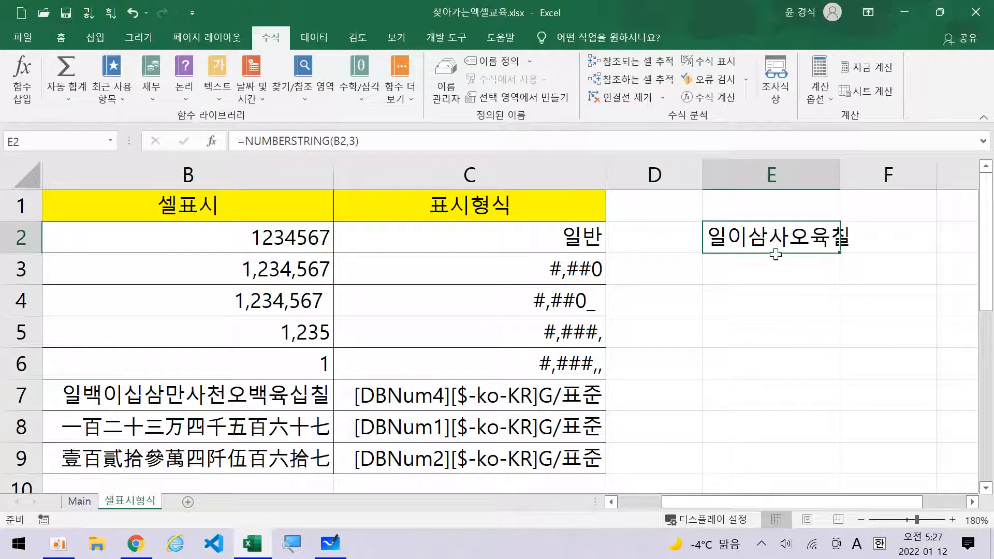
click(362, 141)
key(Delete)
text(4)
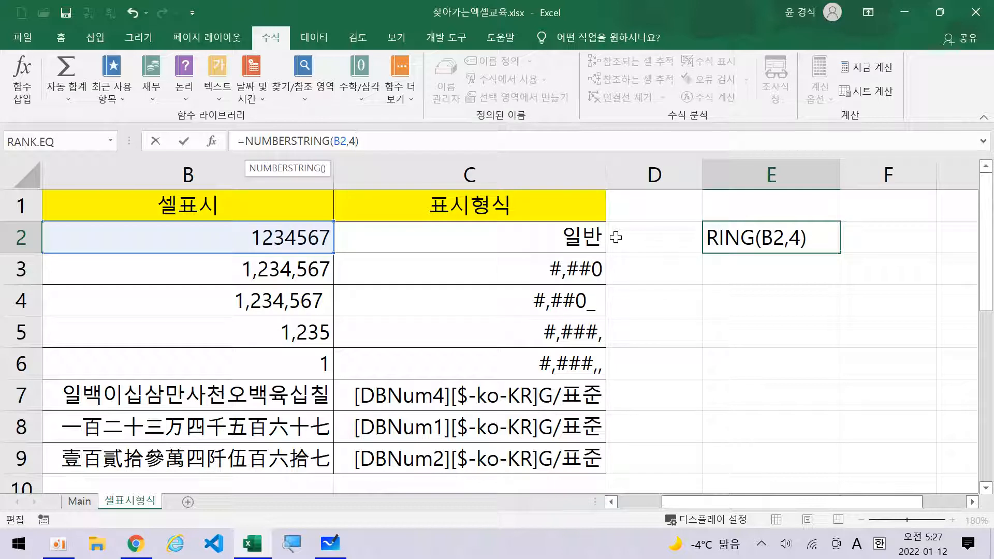
key(Return)
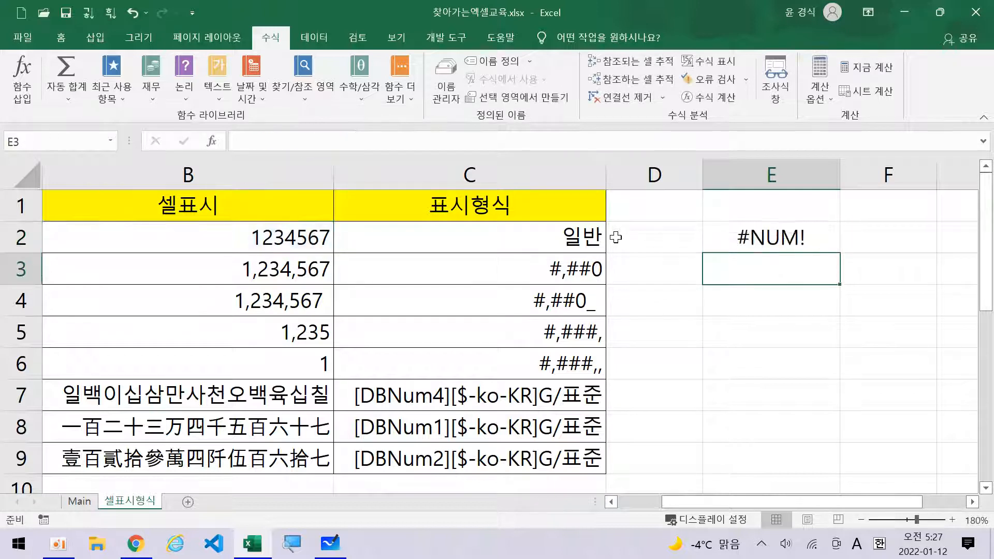
click(898, 232)
click(755, 237)
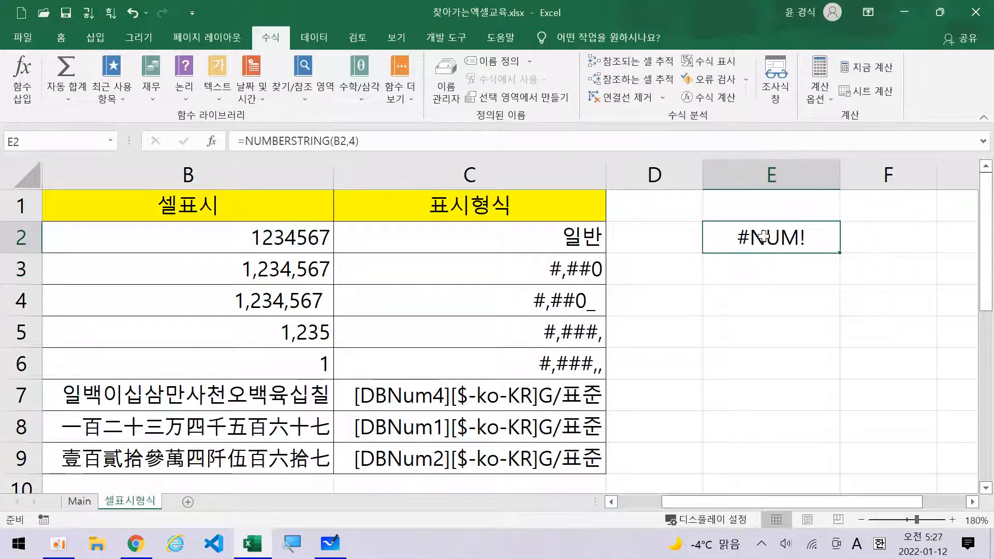
click(345, 142)
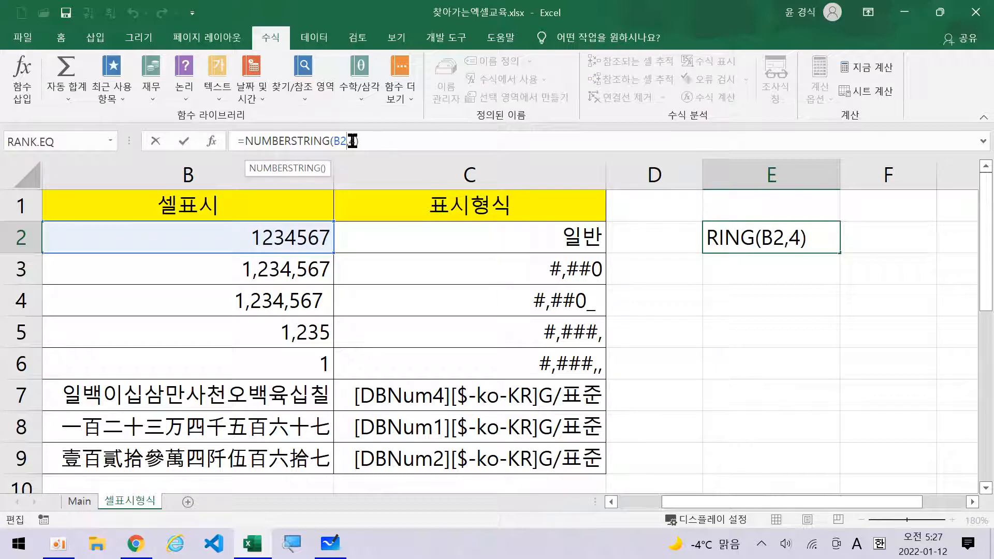
key(Delete)
text(1)
key(Return)
key(Up)
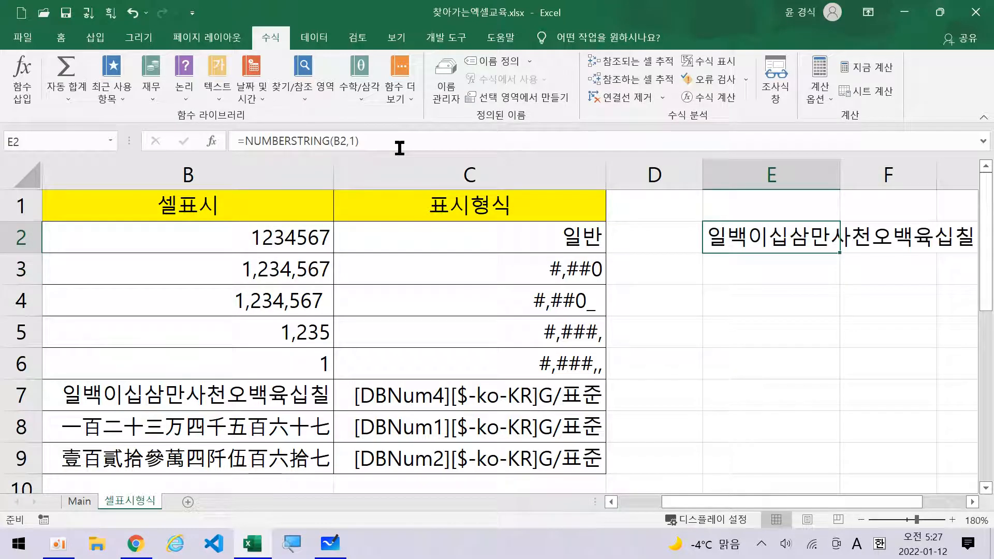
click(356, 141)
key(BackSpace)
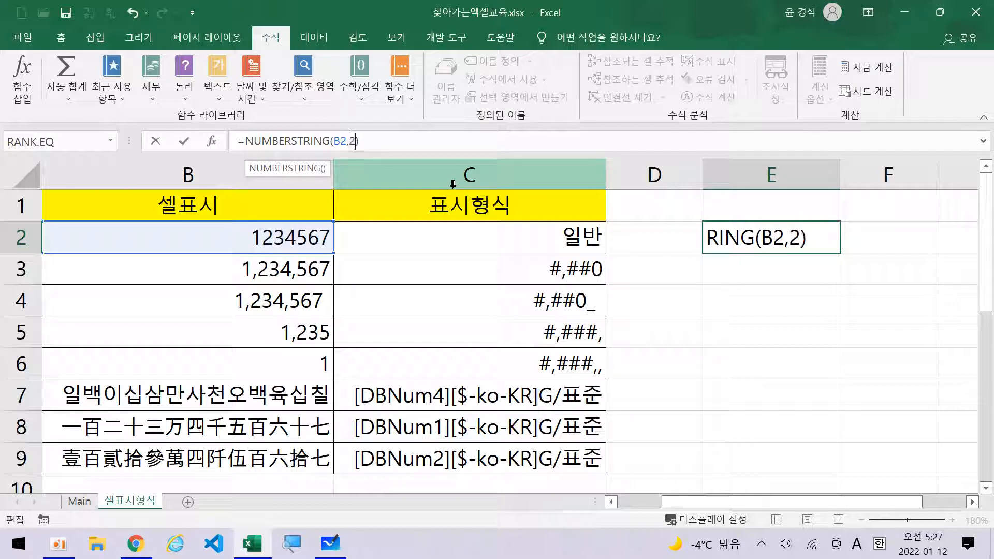
text(2)
key(Return)
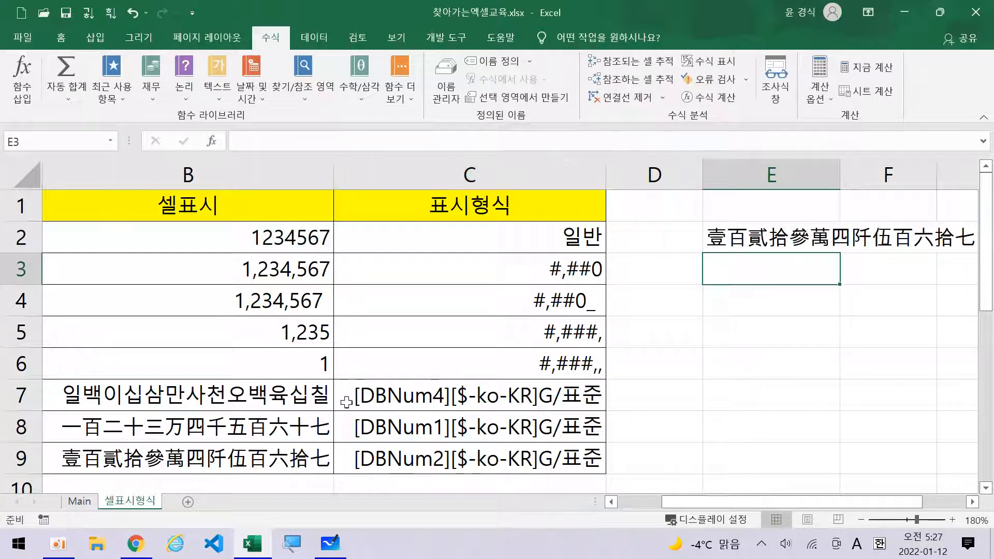
click(114, 431)
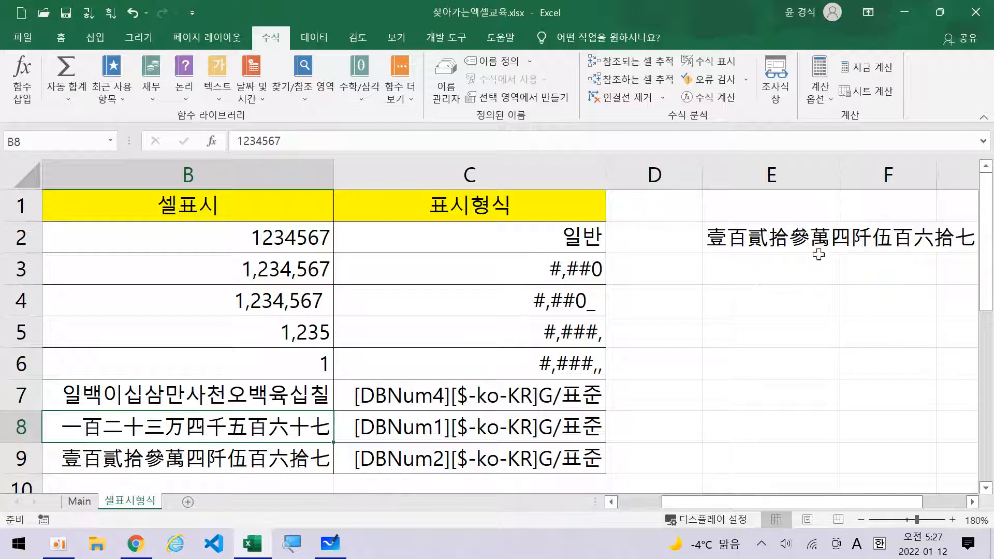
click(721, 238)
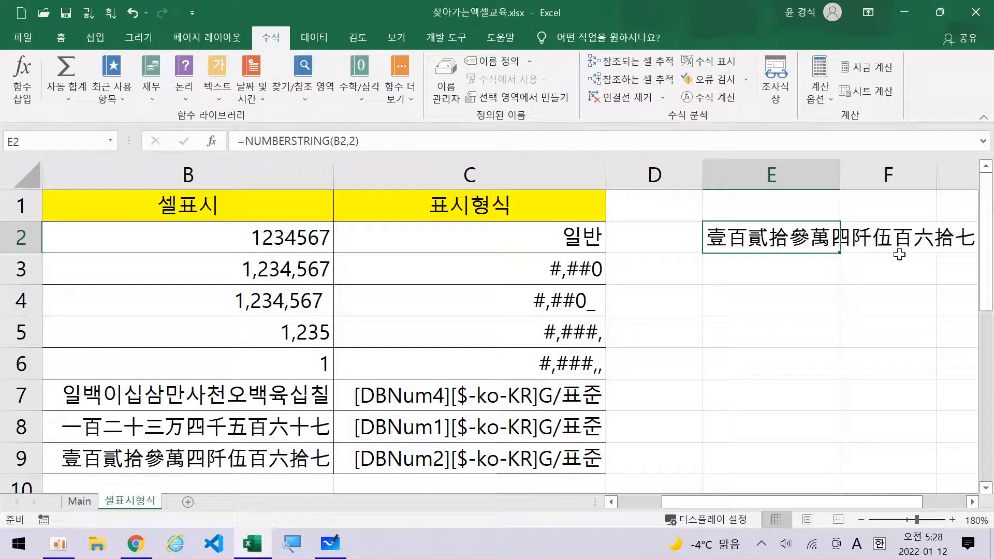
click(973, 502)
click(973, 502)
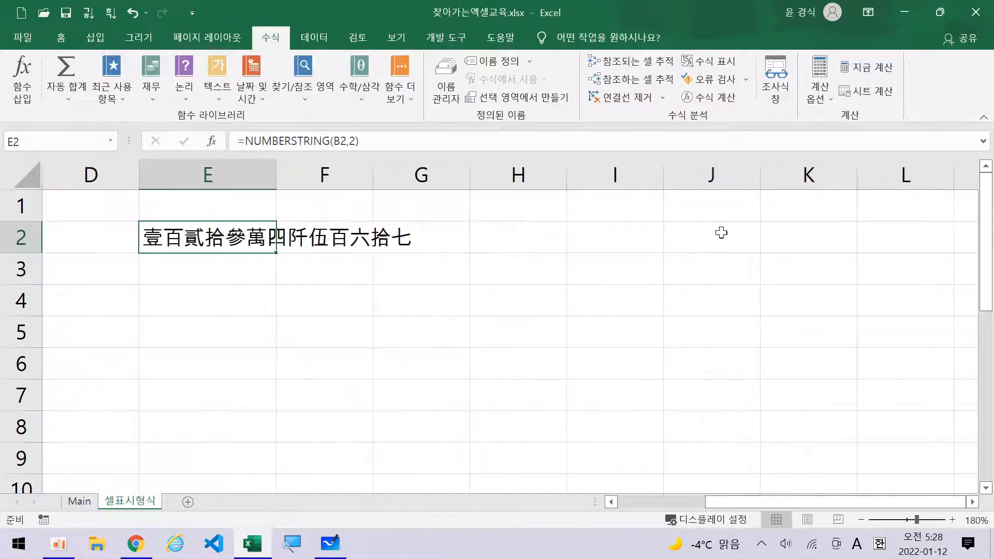
click(709, 61)
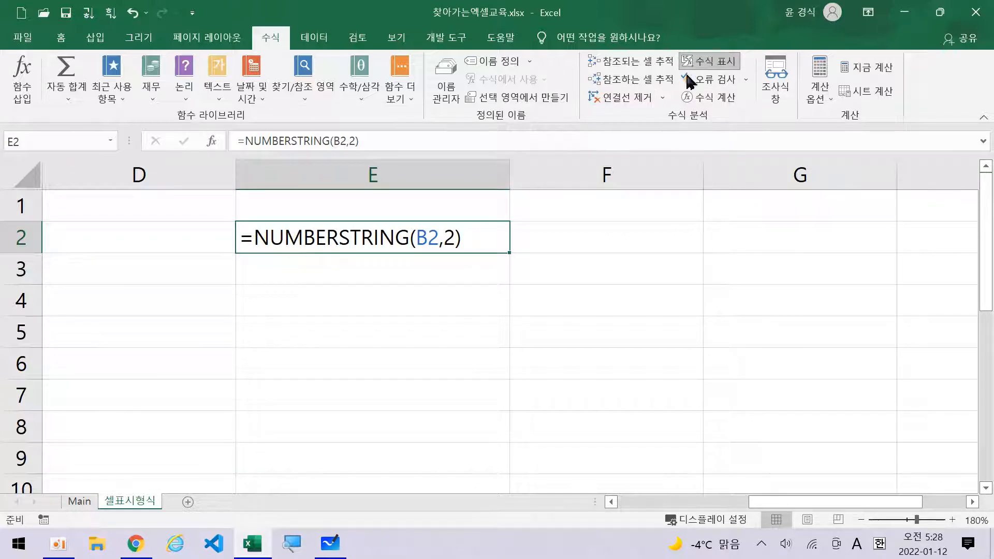
click(709, 61)
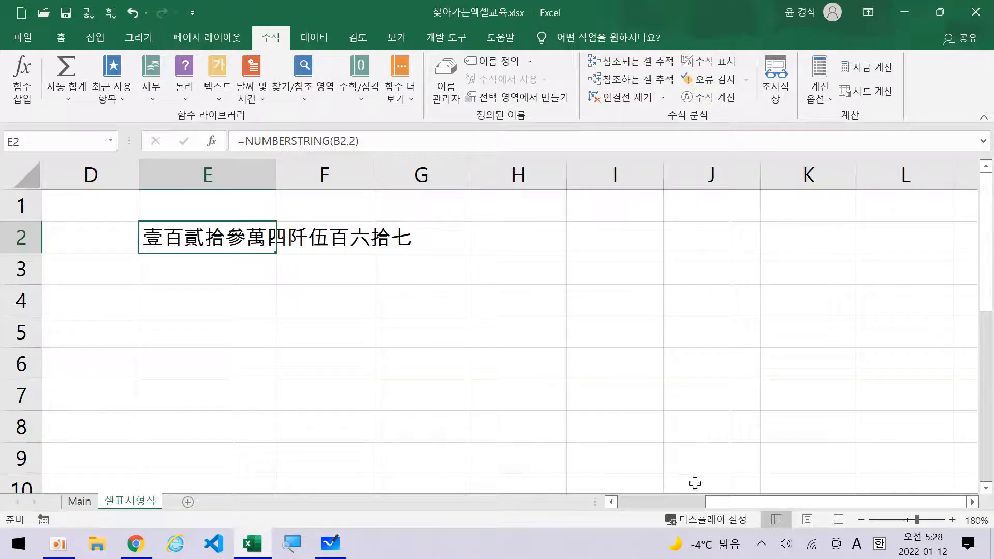
click(641, 503)
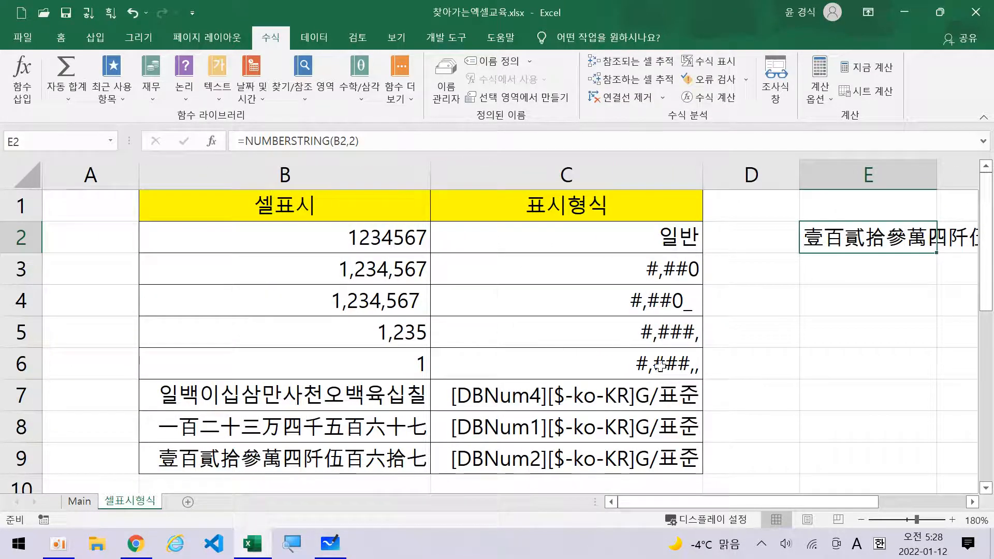
click(355, 231)
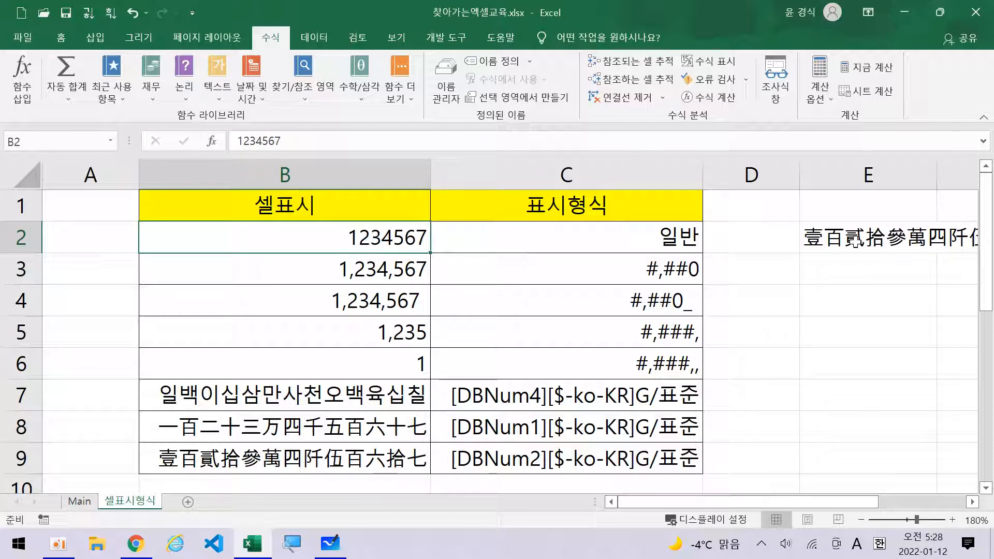
click(868, 238)
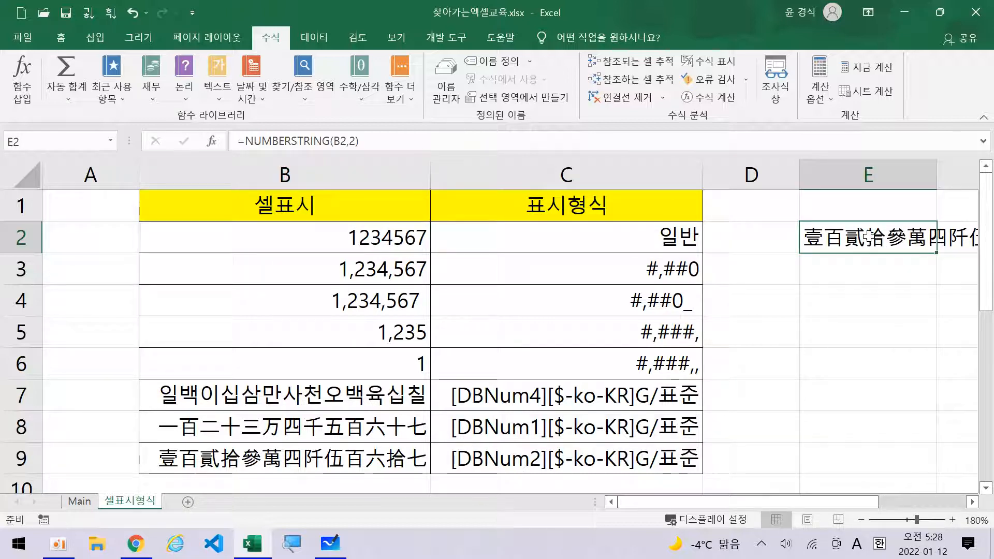
click(382, 393)
drag(382, 394, 372, 451)
click(350, 458)
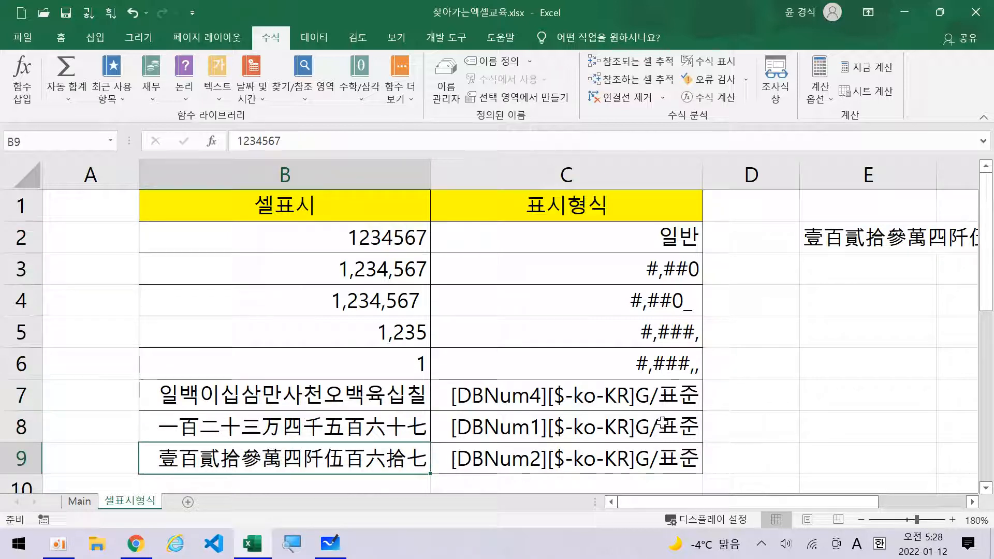
click(847, 244)
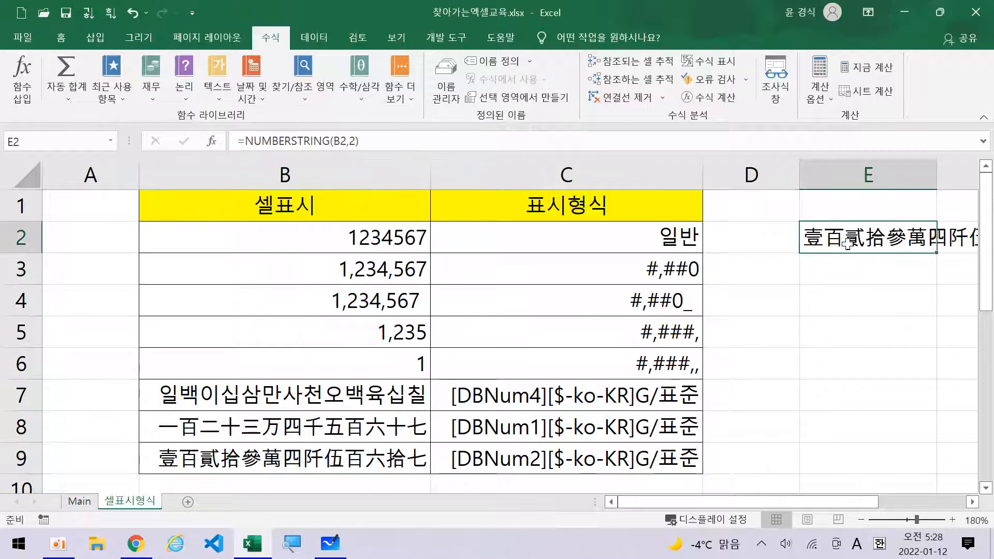
Clear E2, enter 1000 in E4, and open Format Cells for E4.
key(Delete)
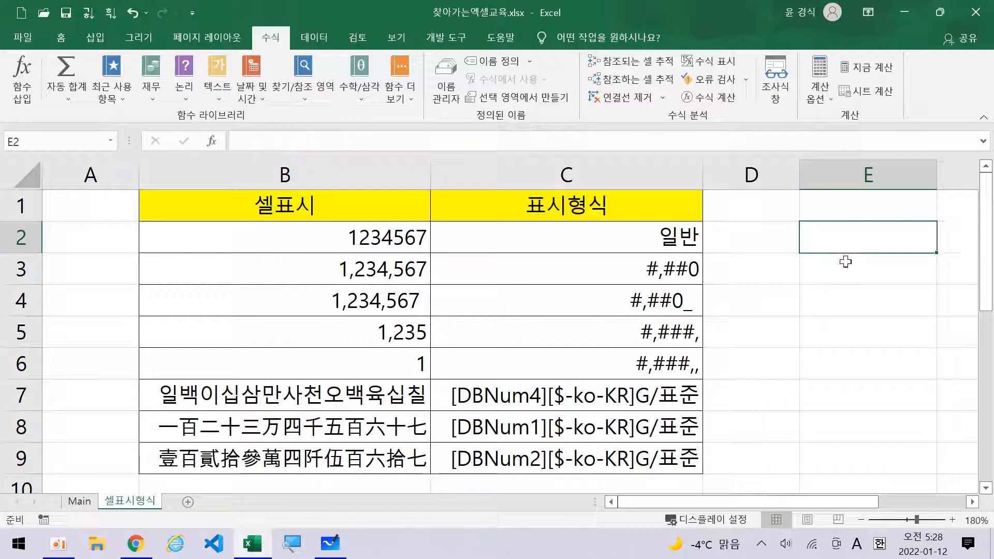
click(842, 304)
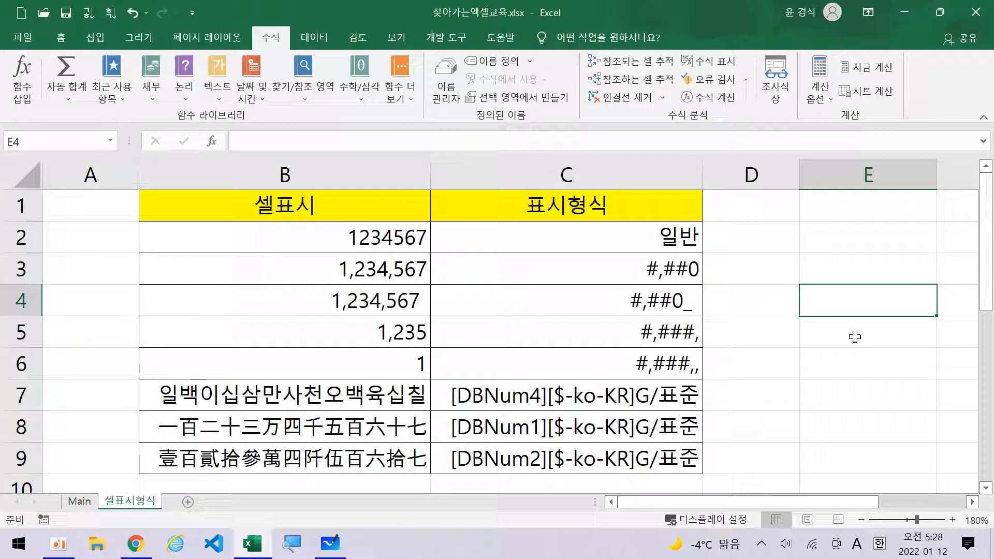
text(1000)
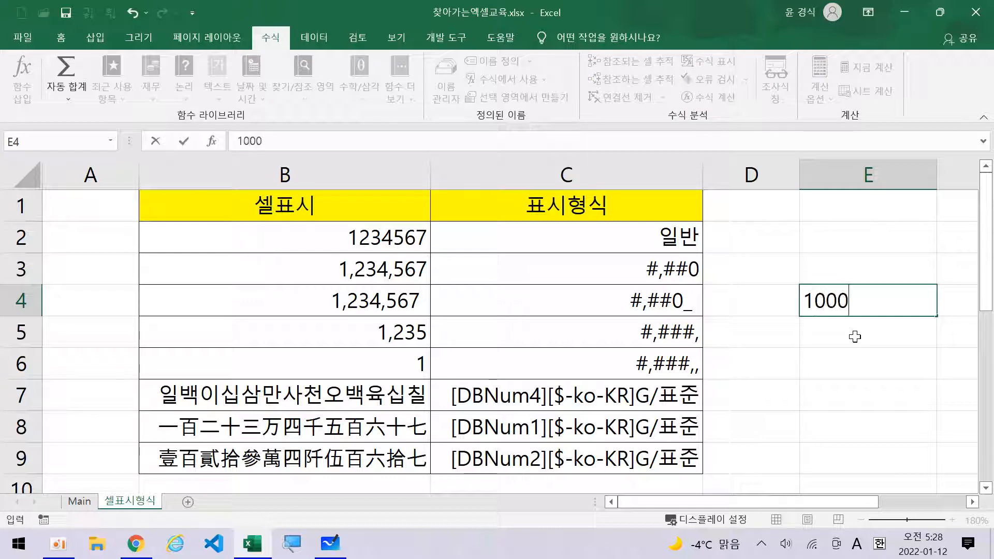
key(Return)
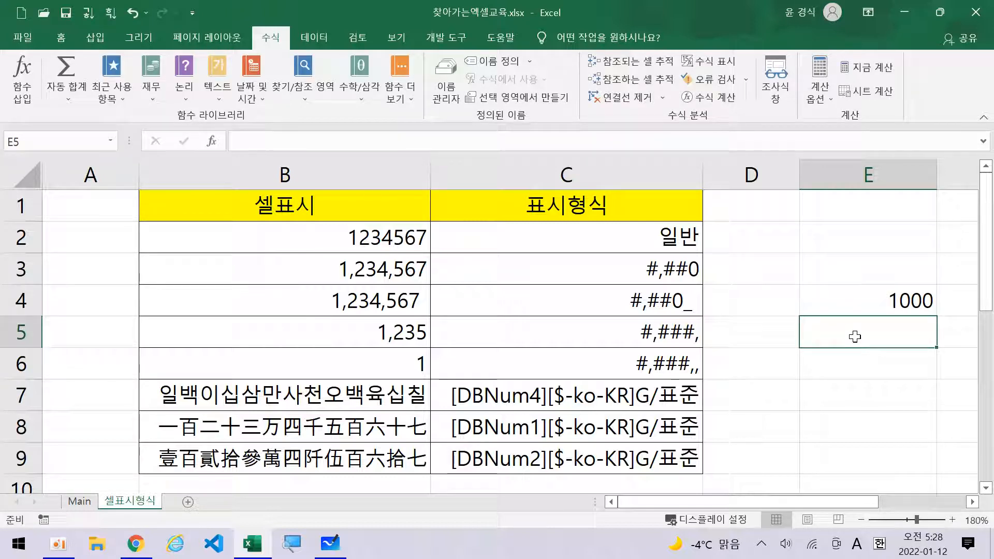
click(870, 297)
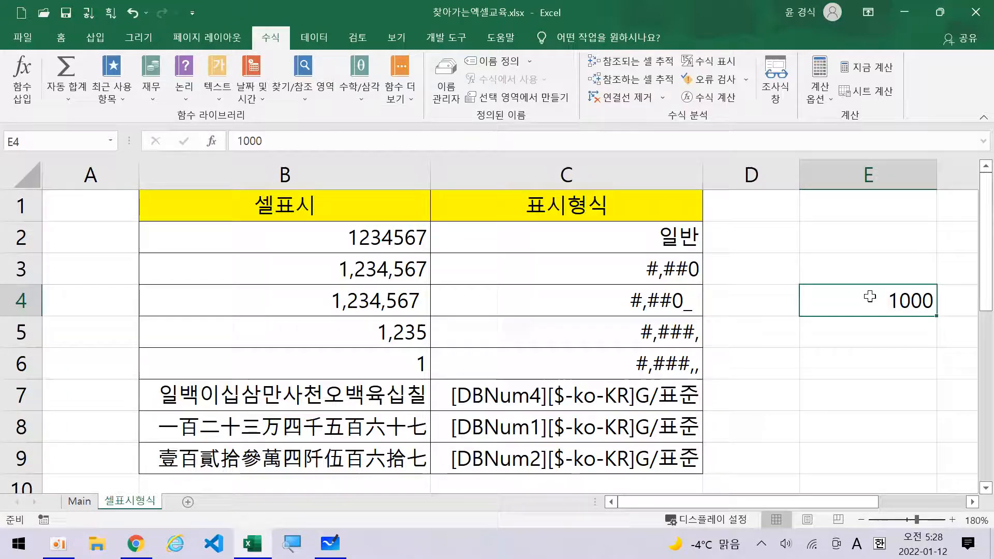
key(ctrl+1)
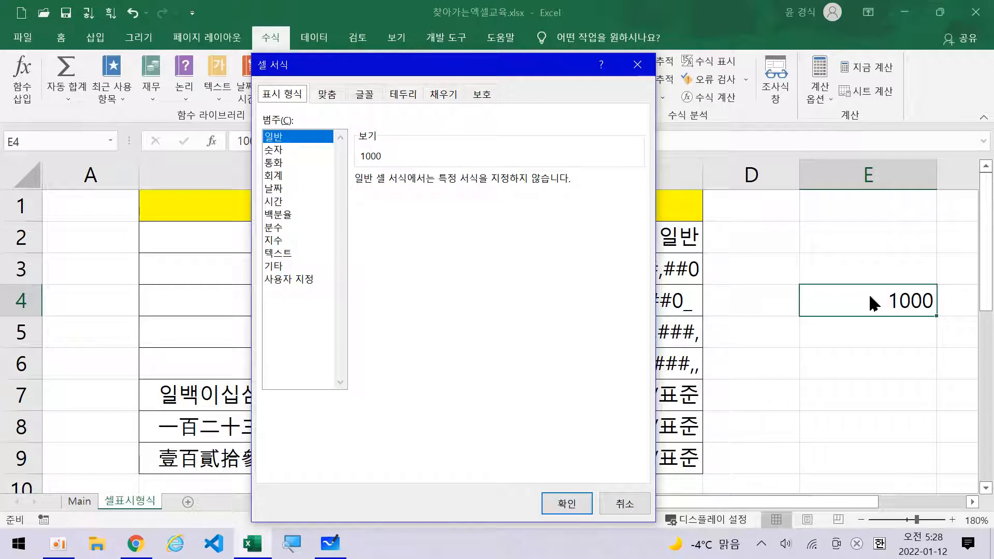
Replace G/표준 with the custom format code 삼천 so E4's 1000 shows as 삼천.
click(289, 279)
drag(385, 196, 332, 203)
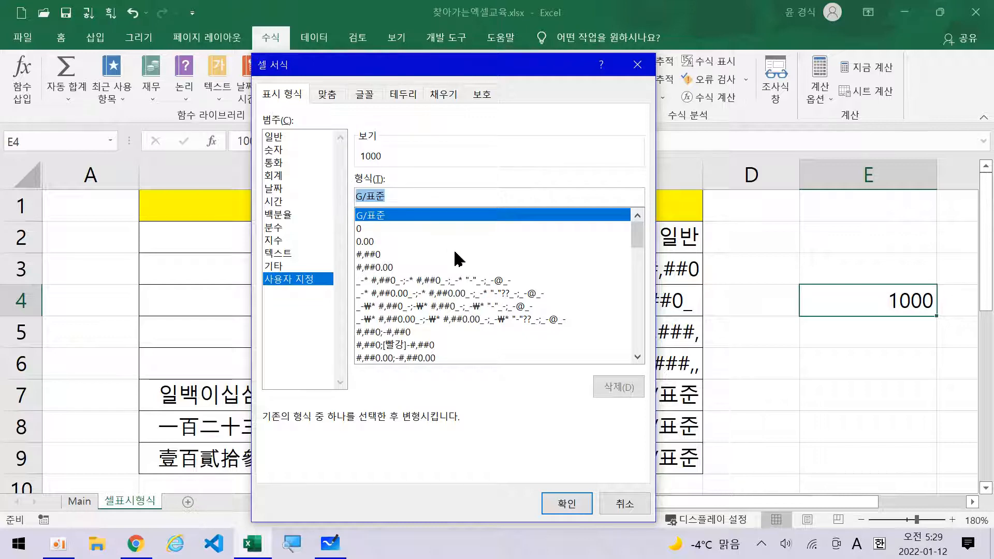
key(BackSpace)
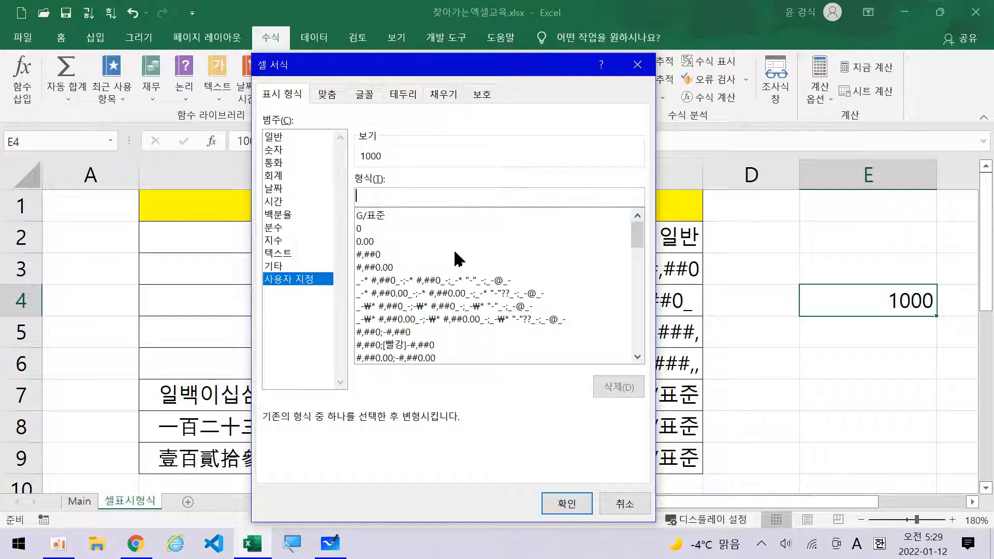
click(292, 551)
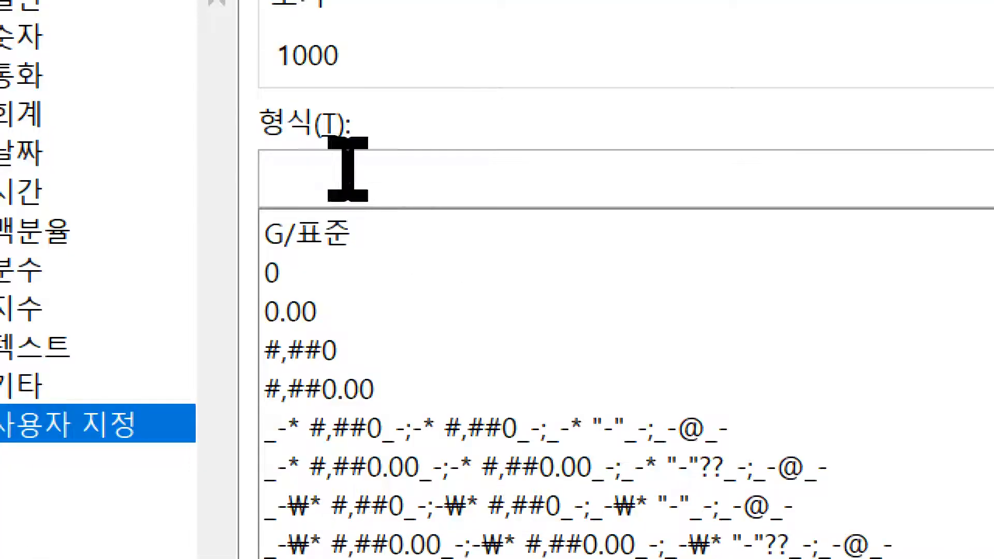
click(318, 168)
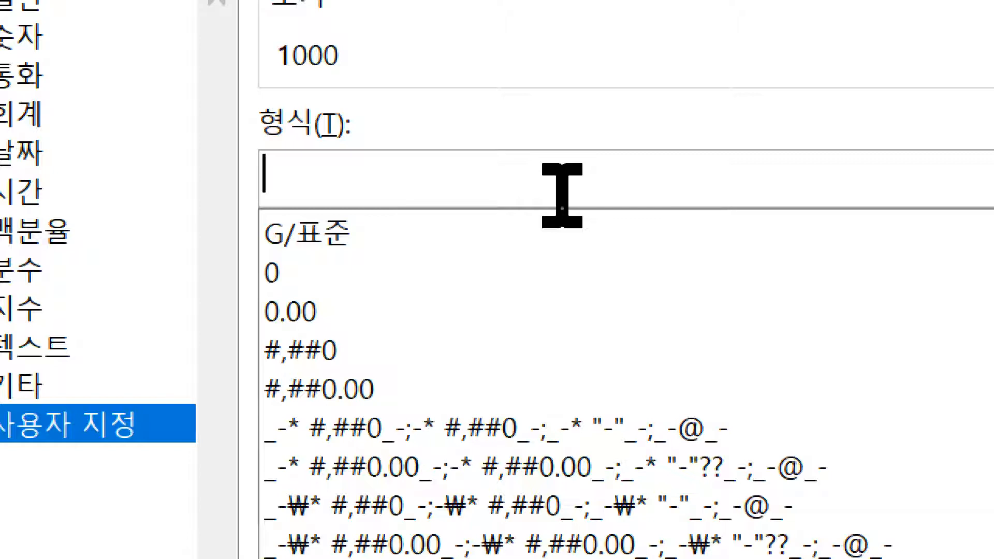
text(삼)
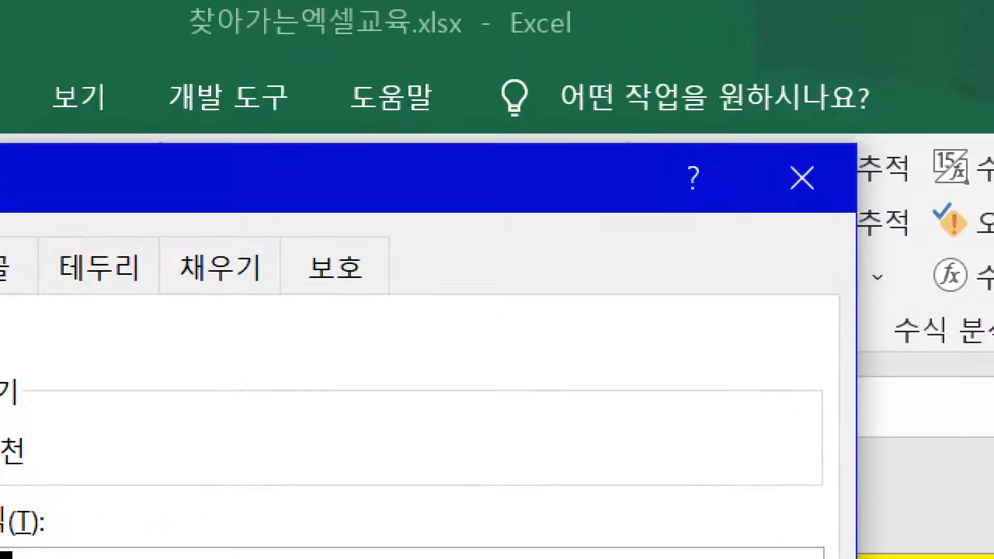
drag(0, 166, 220, 77)
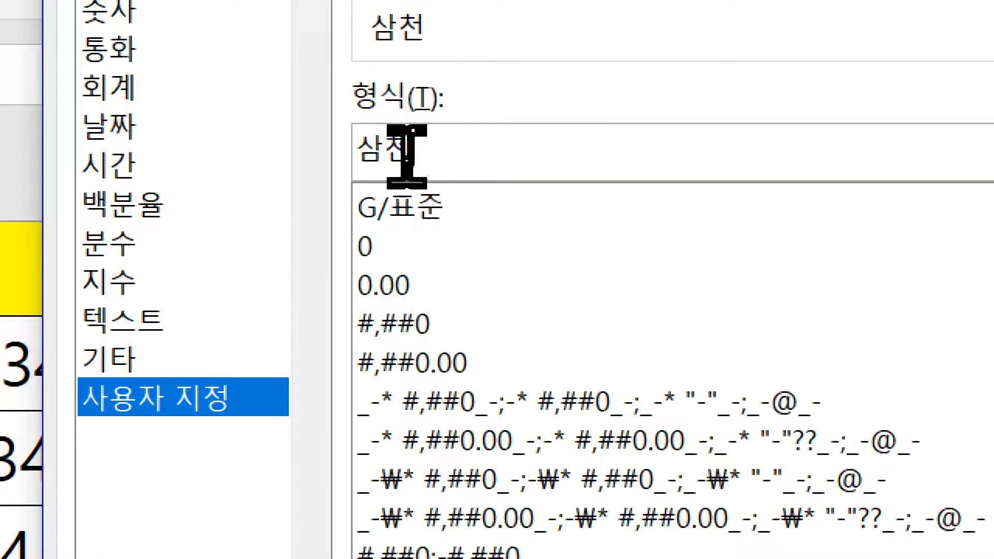
scroll(883, 510, down, 12)
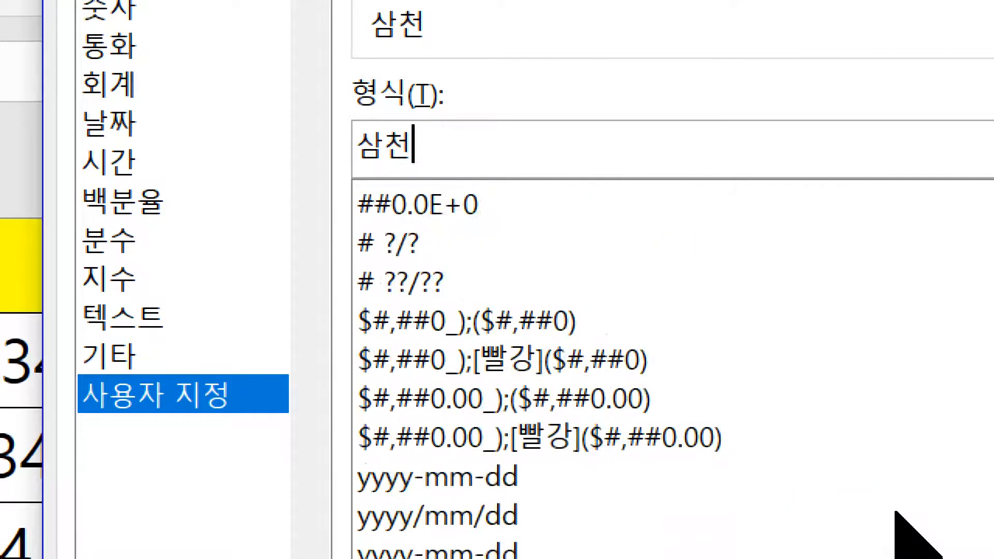
scroll(954, 243, down, 2)
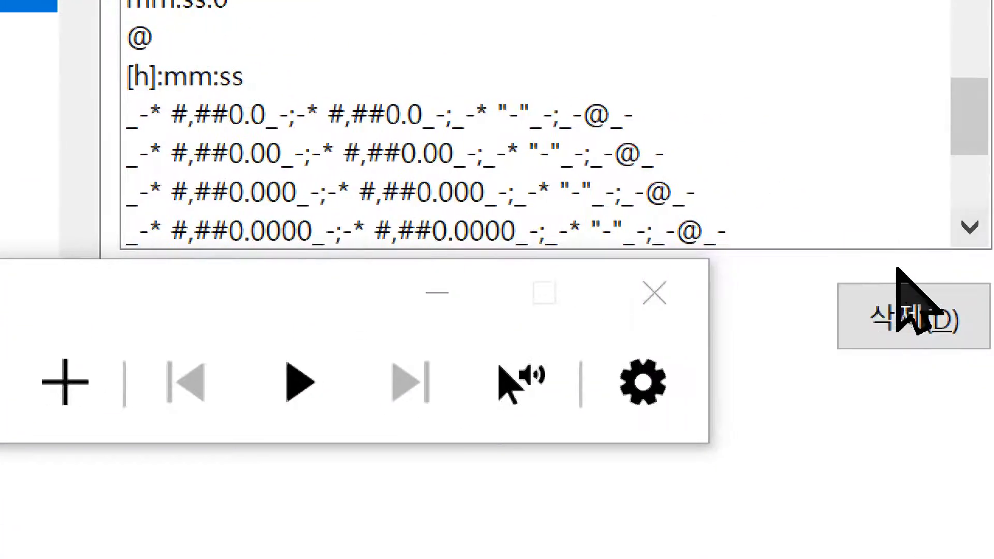
click(524, 292)
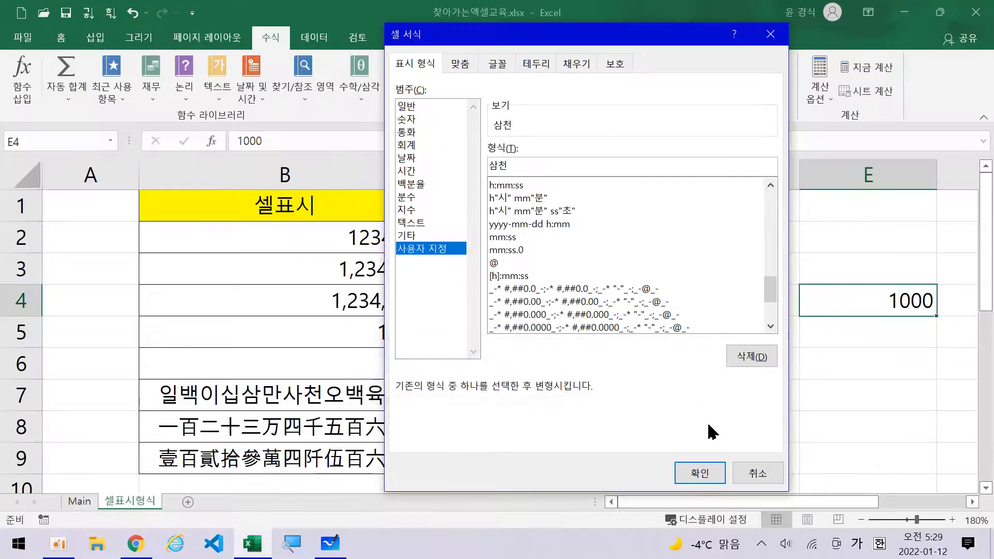
click(699, 474)
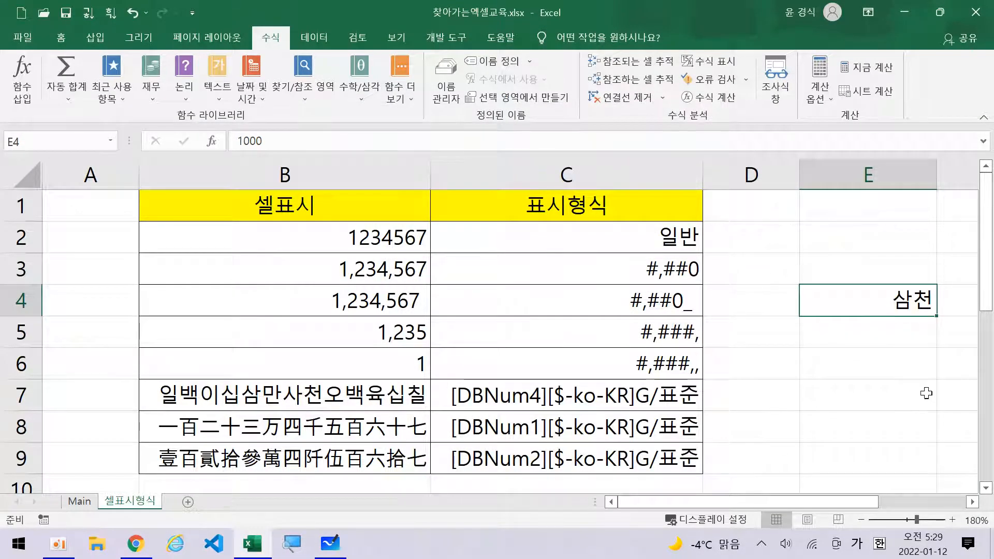
click(973, 502)
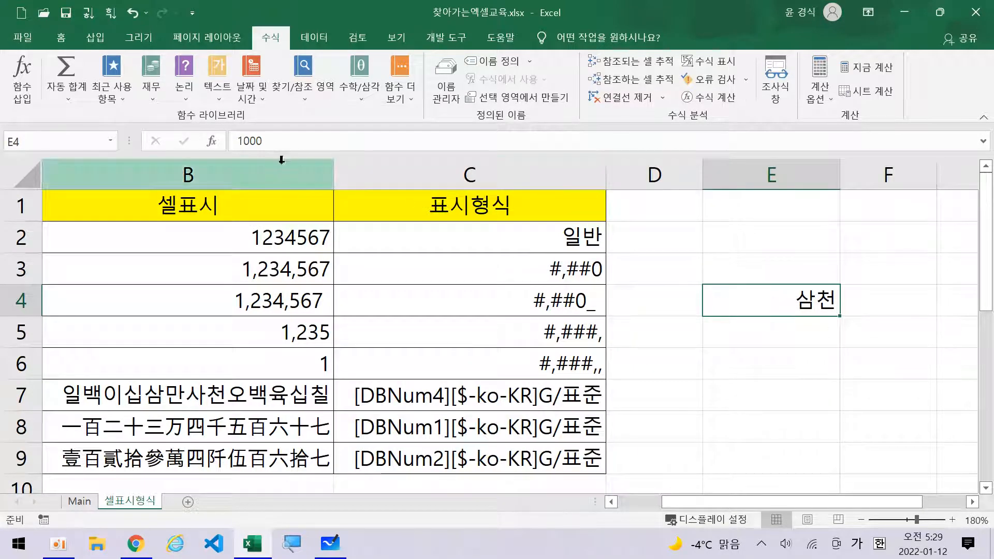
click(302, 550)
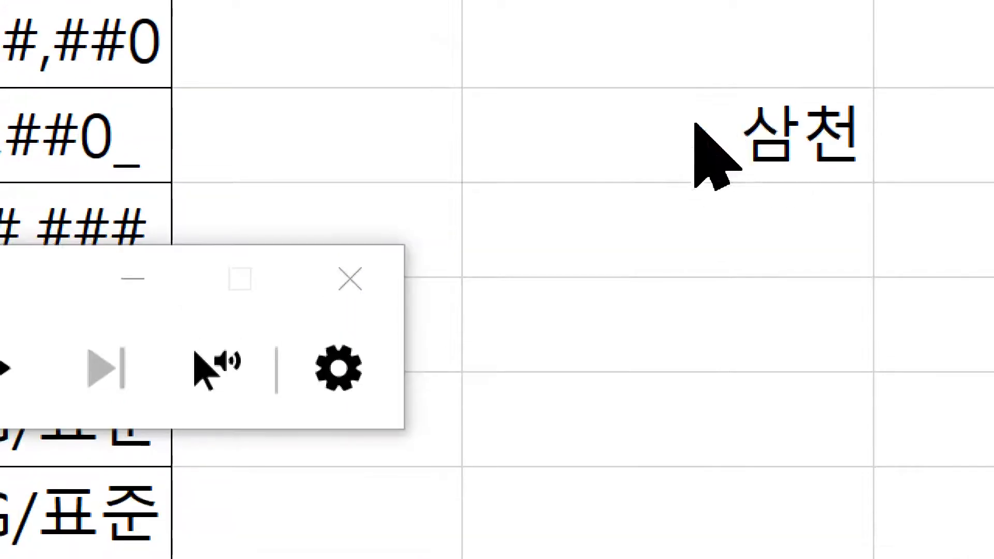
click(398, 308)
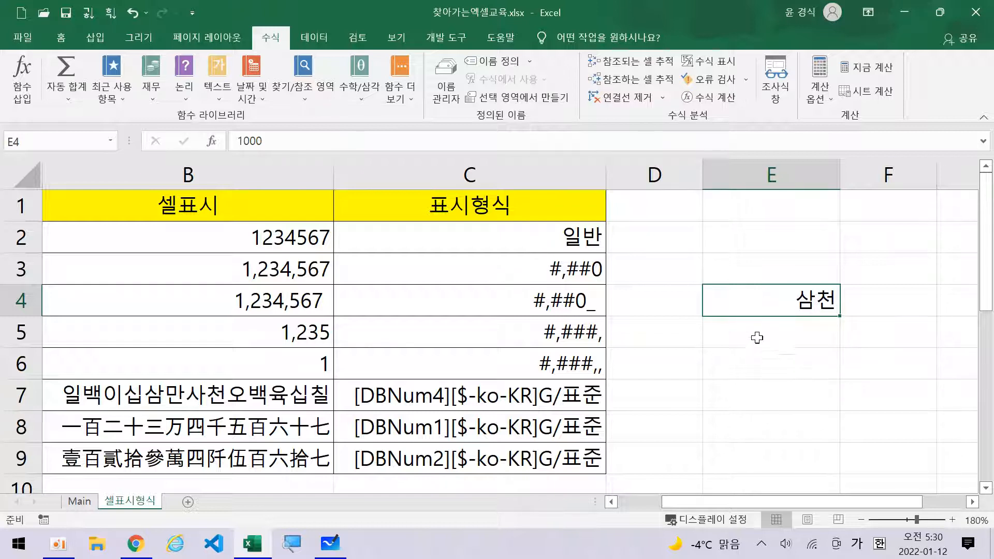
Enter =SUM(B2:B5) in E4 and reopen its Format Cells dialog.
text(=)
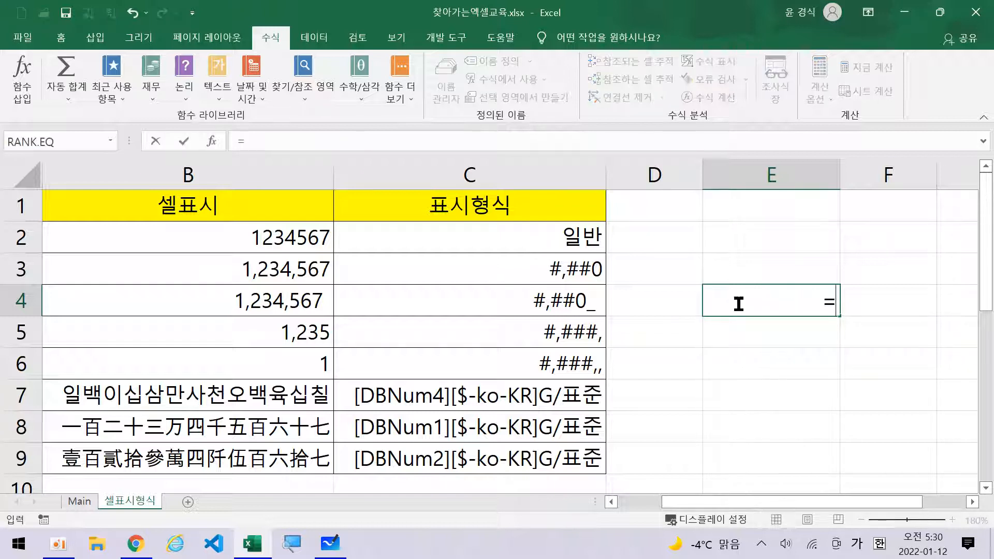
text(sum)
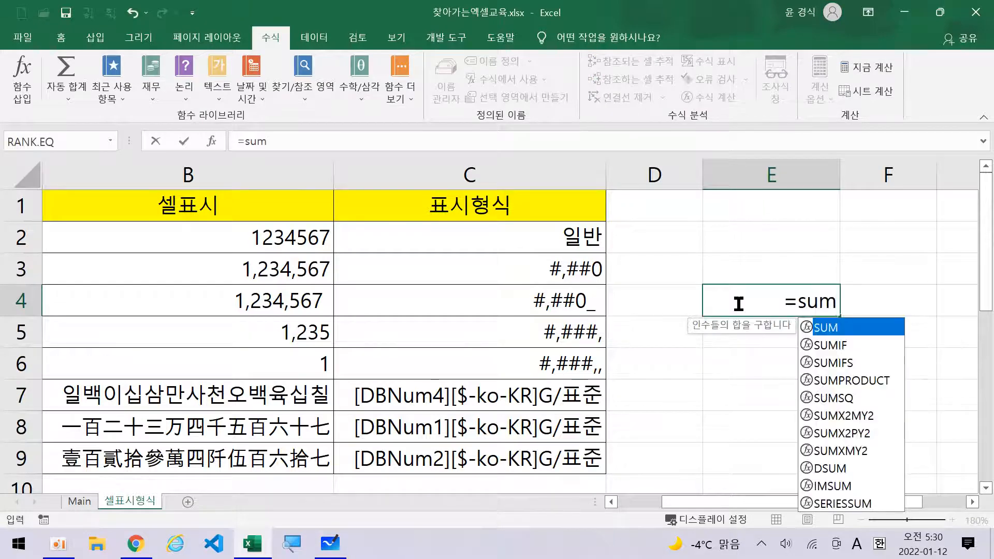
text(()
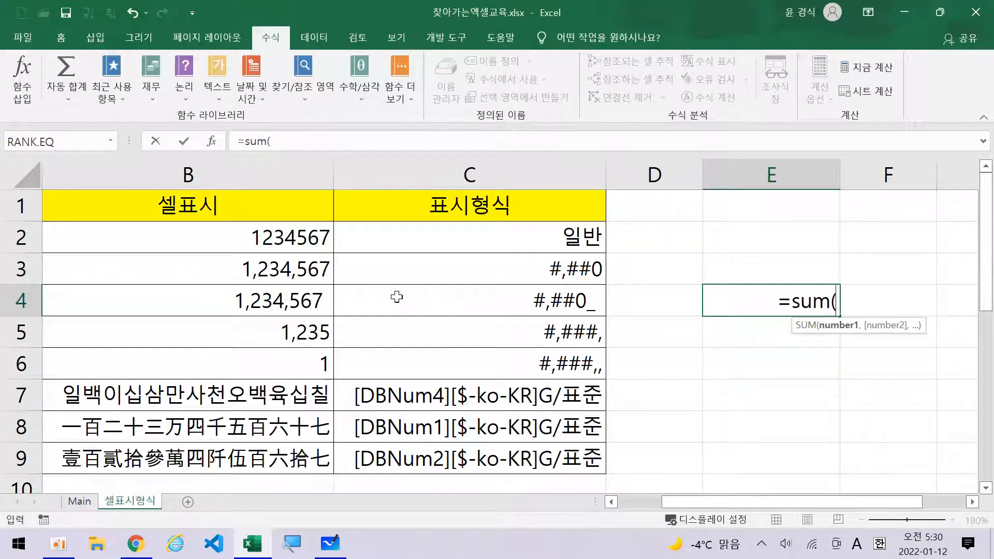
drag(322, 237, 305, 330)
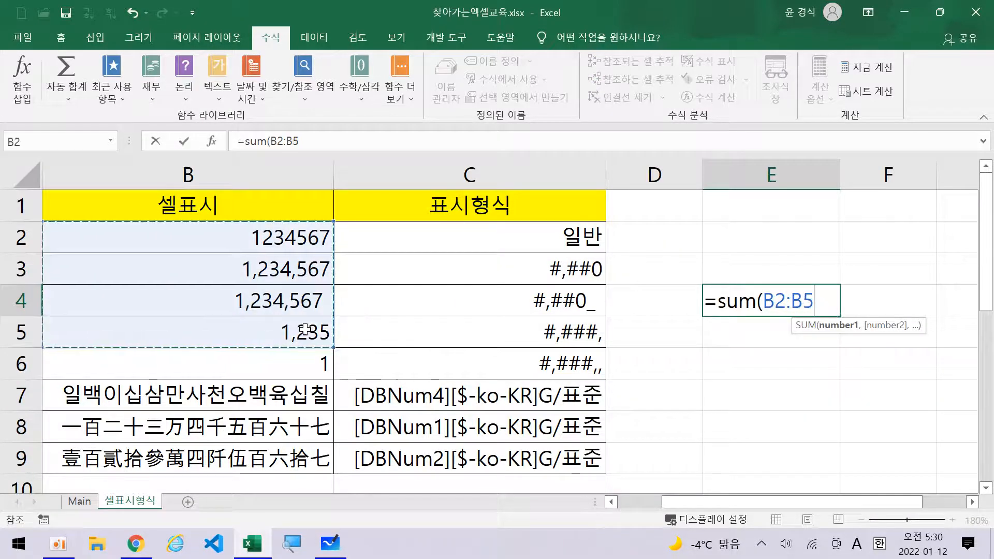
text())
key(Return)
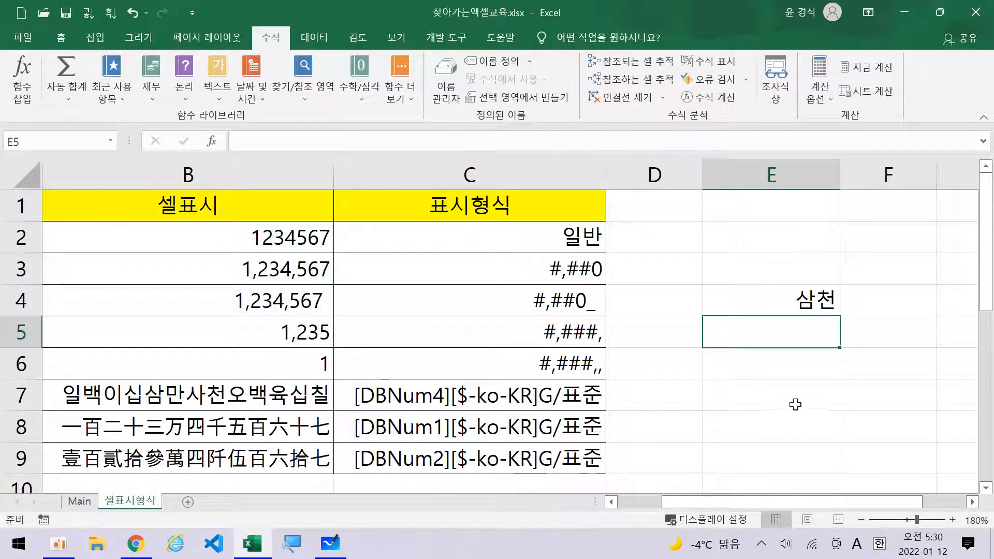
click(746, 307)
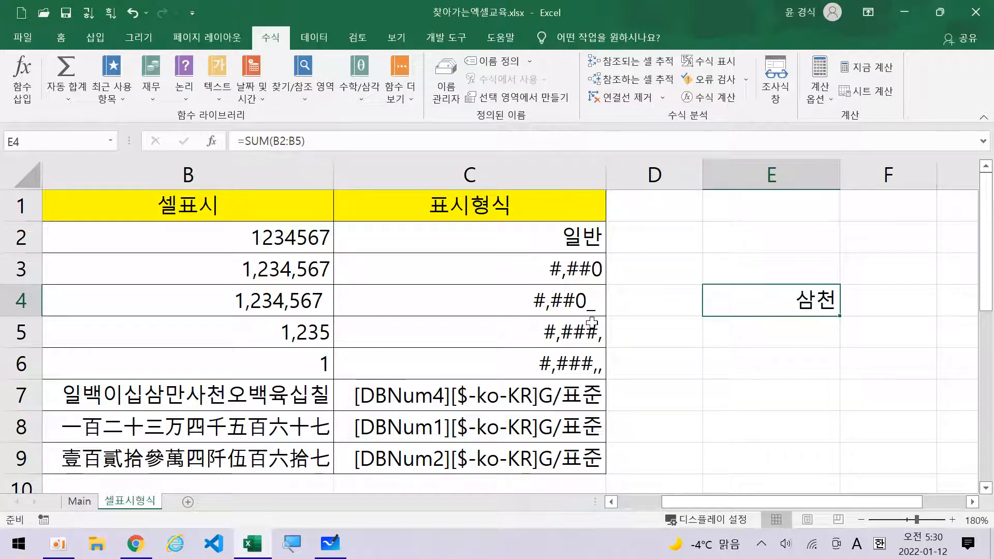
key(ctrl+1)
Replace E4's 삼""천 format code with a person's name as literal text.
drag(539, 163, 481, 165)
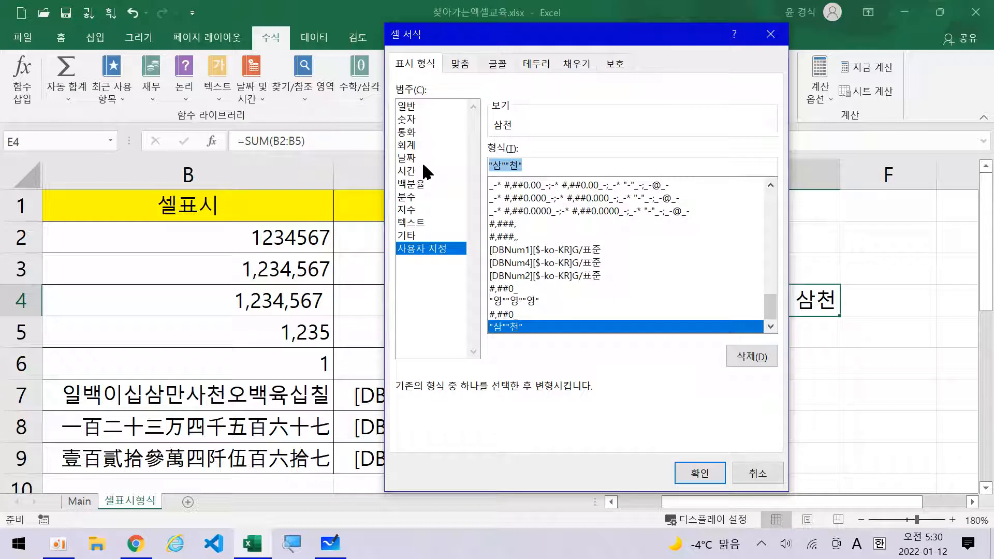
text(dbs)
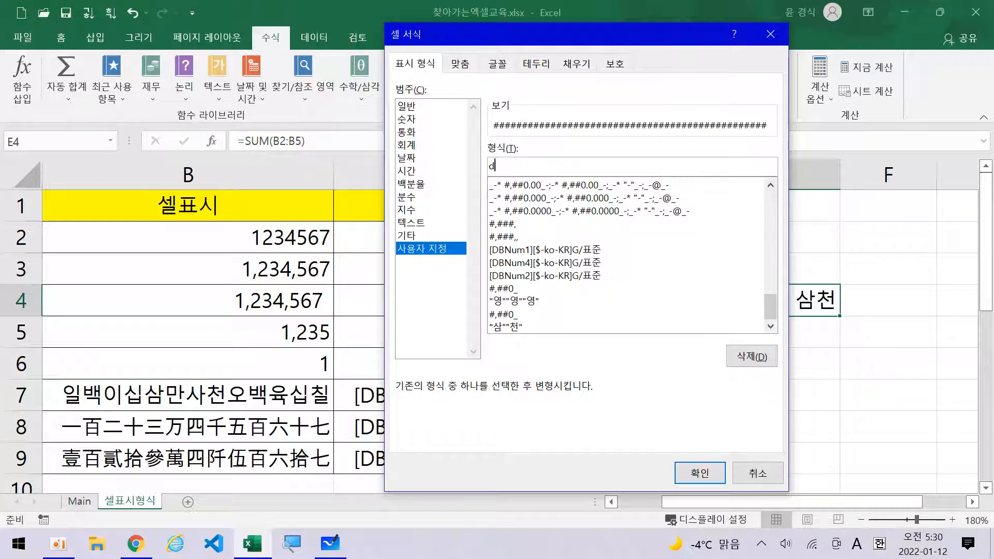
key(BackSpace)
key(BackSpace)
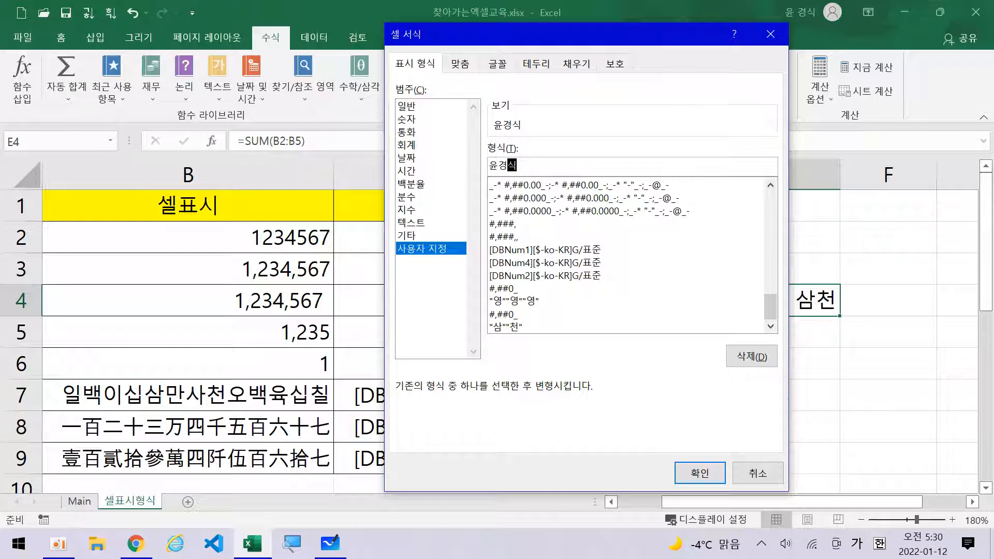
click(697, 472)
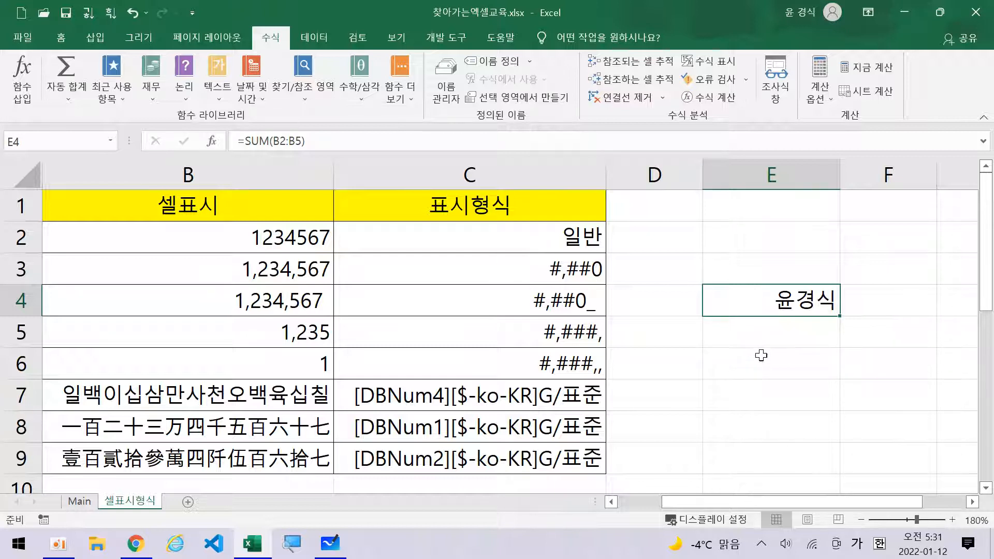
Go to the Main sheet tab.
click(627, 502)
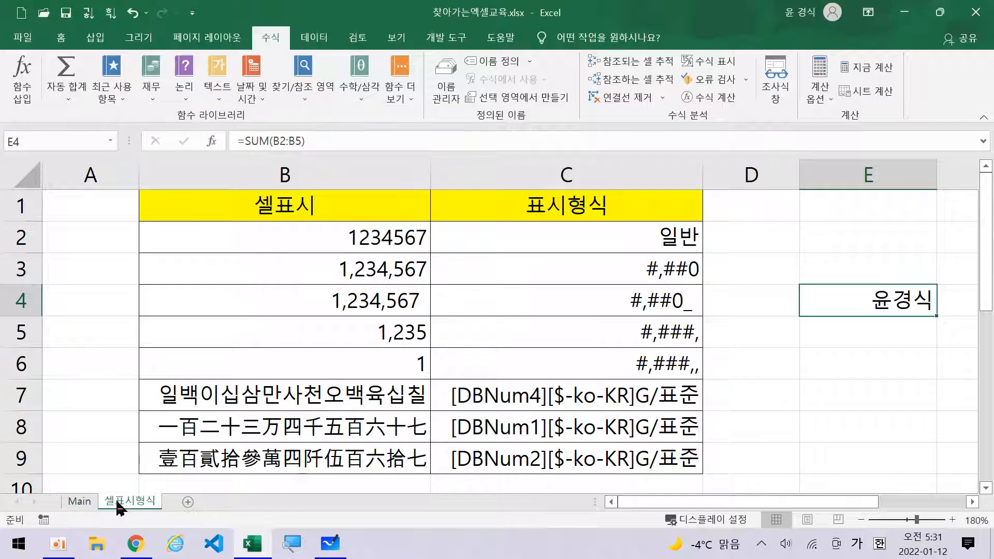
click(88, 503)
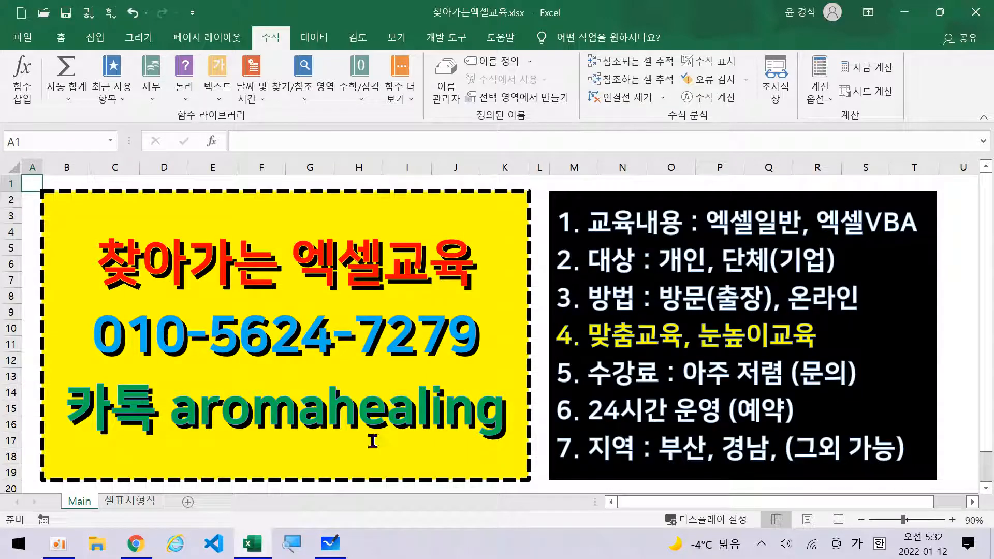